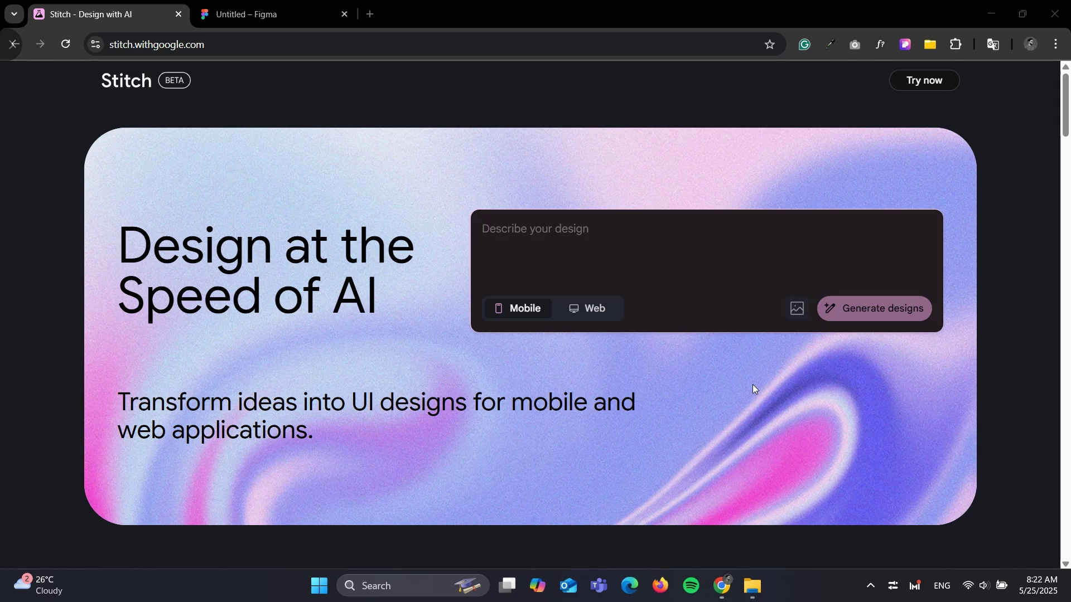
- Request a mobile design with the prompt "create a food ordering app"
click(515, 227)
text(create)
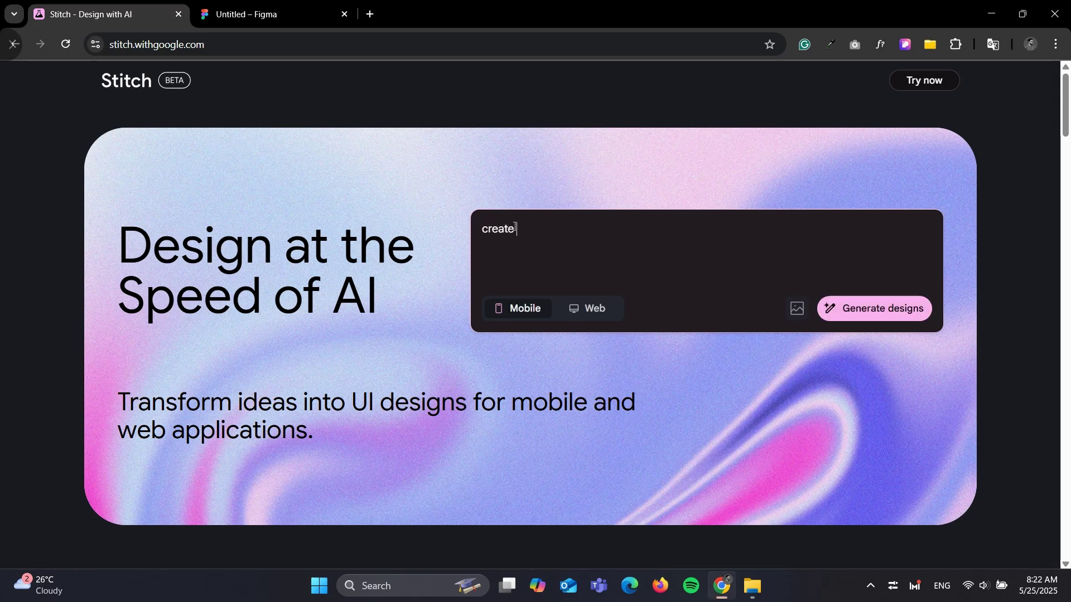
text( a food ordering app)
key(Return)
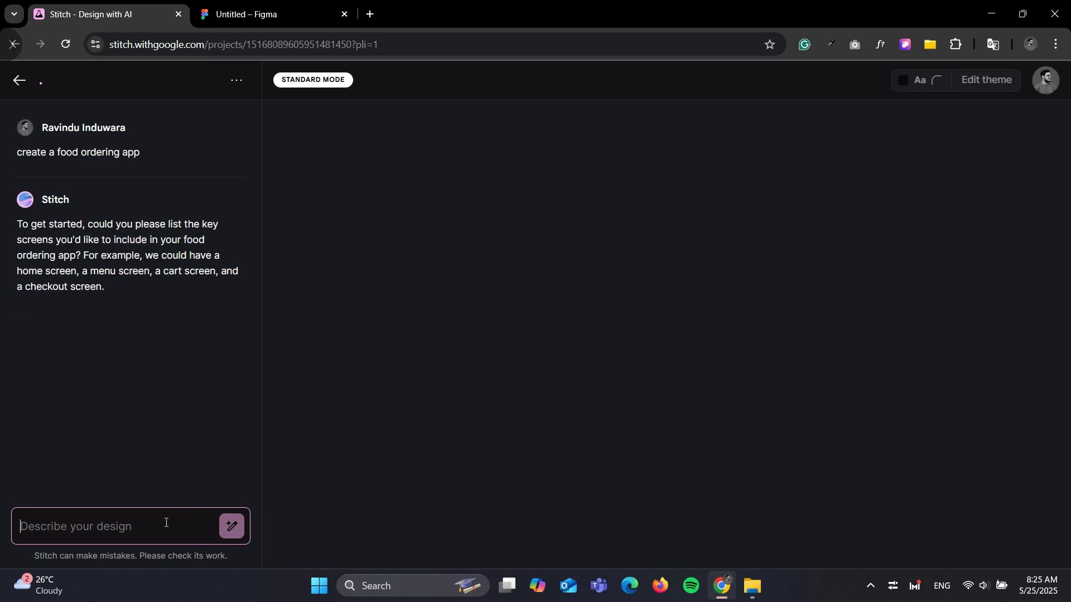
- Answer the screen suggestions with "yes, it would be better" and approve designing the proposed screens with "okay"
text(yes, it woul)
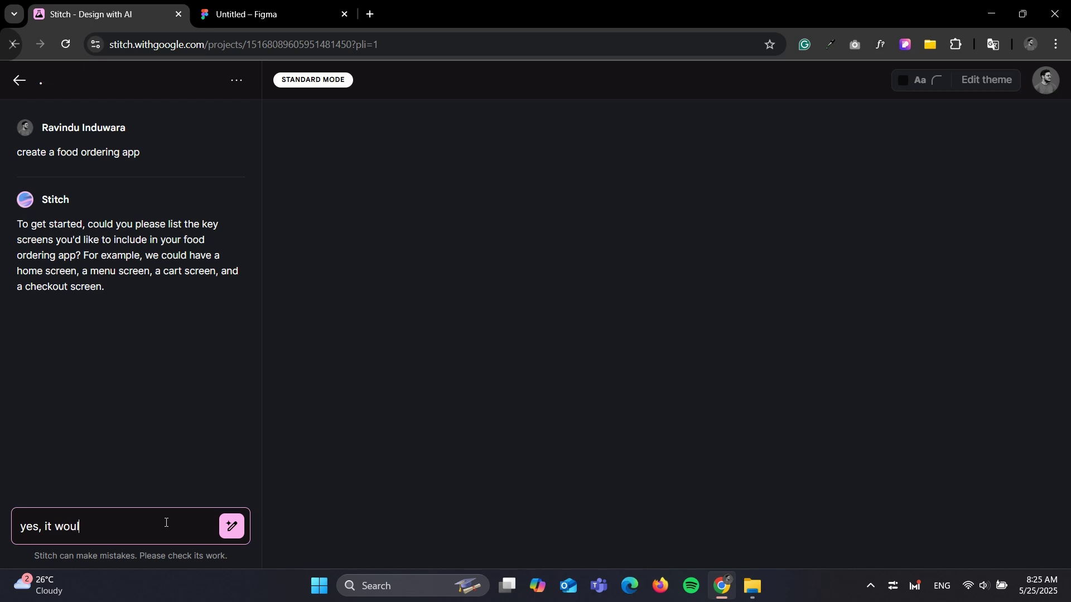
text(d be better)
key(Return)
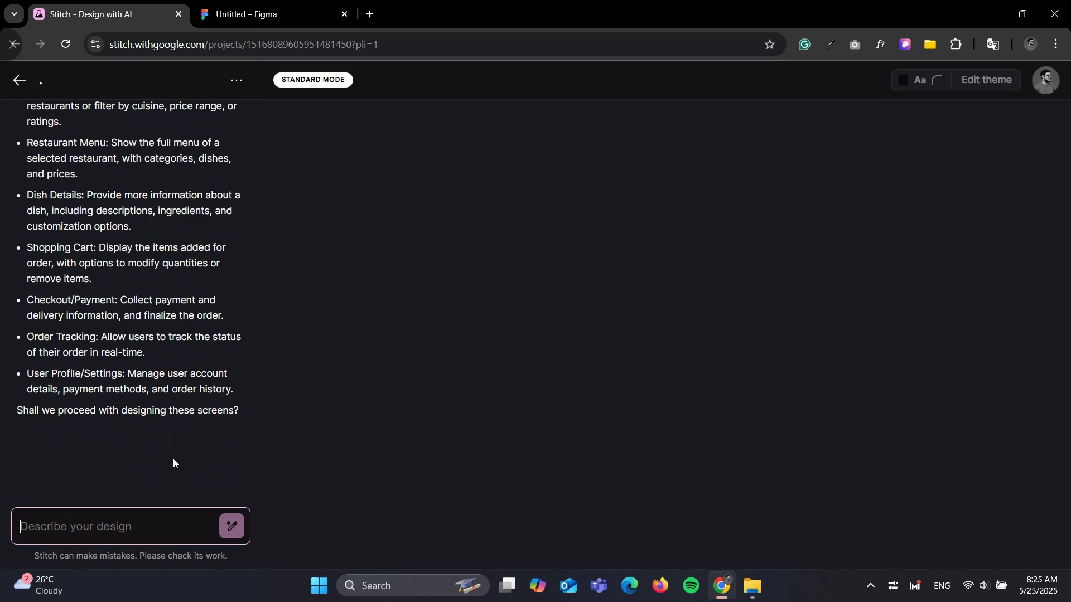
text(okay)
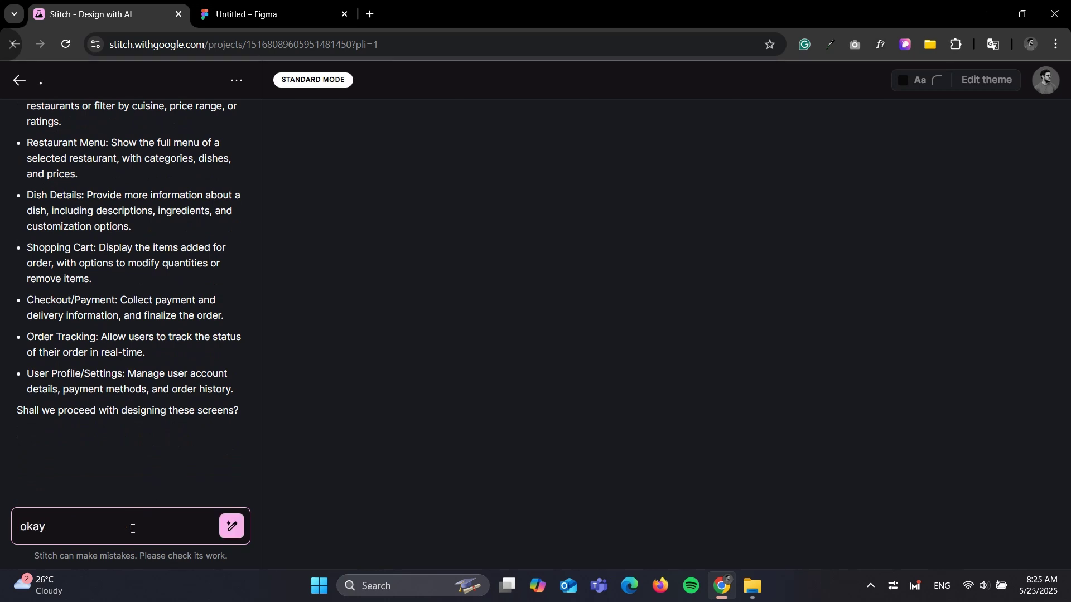
key(Return)
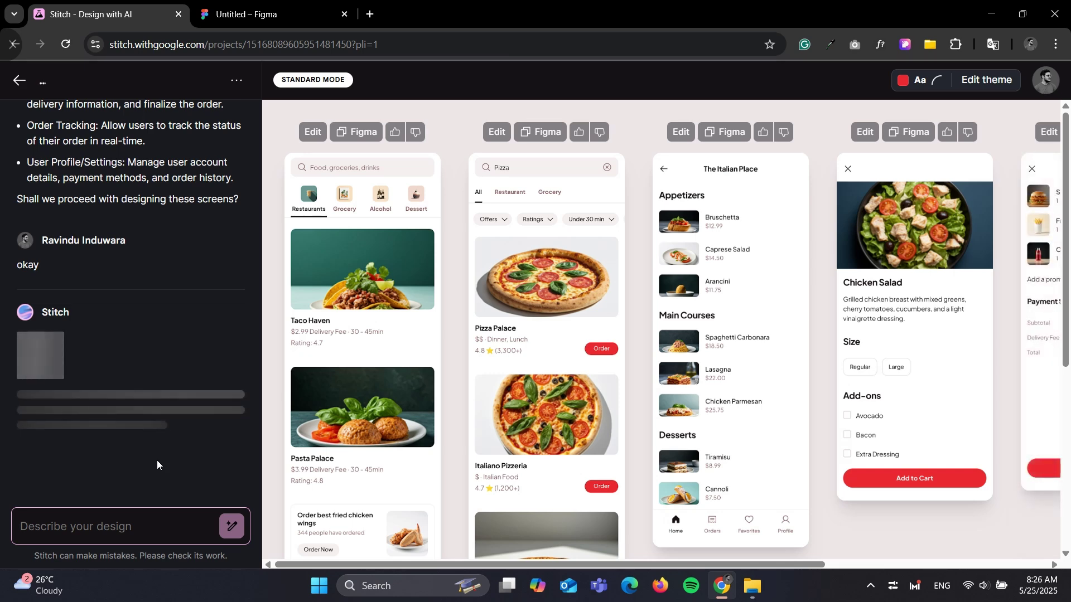
- Examine the generated home screen and the pizza search screen in the enlarged preview from start to end
mouse_move(387, 568)
mouse_down()
mouse_move(614, 568)
mouse_move(377, 574)
mouse_up()
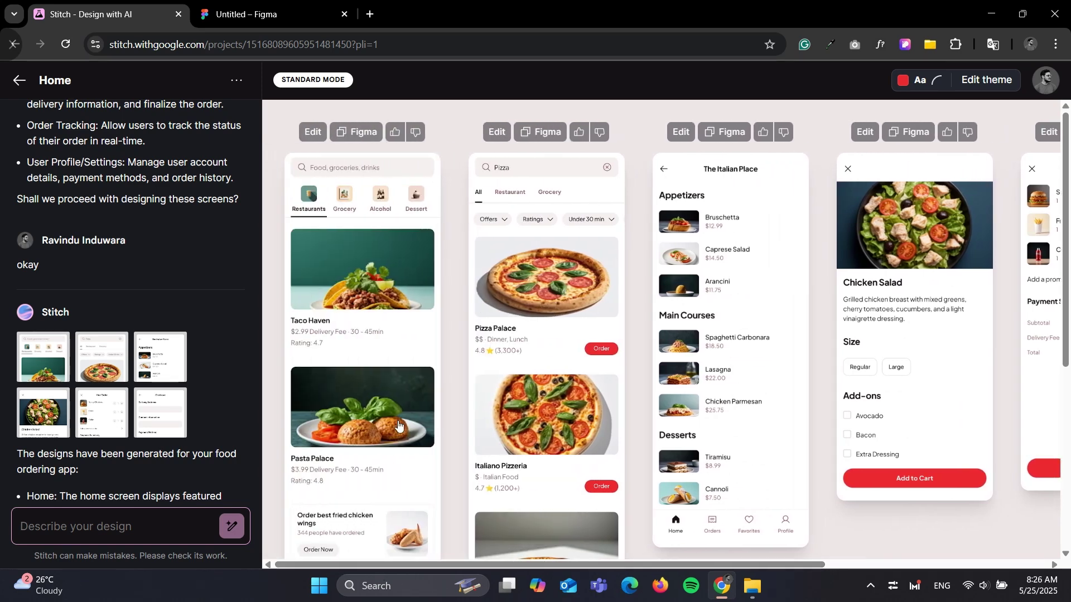
click(401, 353)
scroll(655, 348, down, 12)
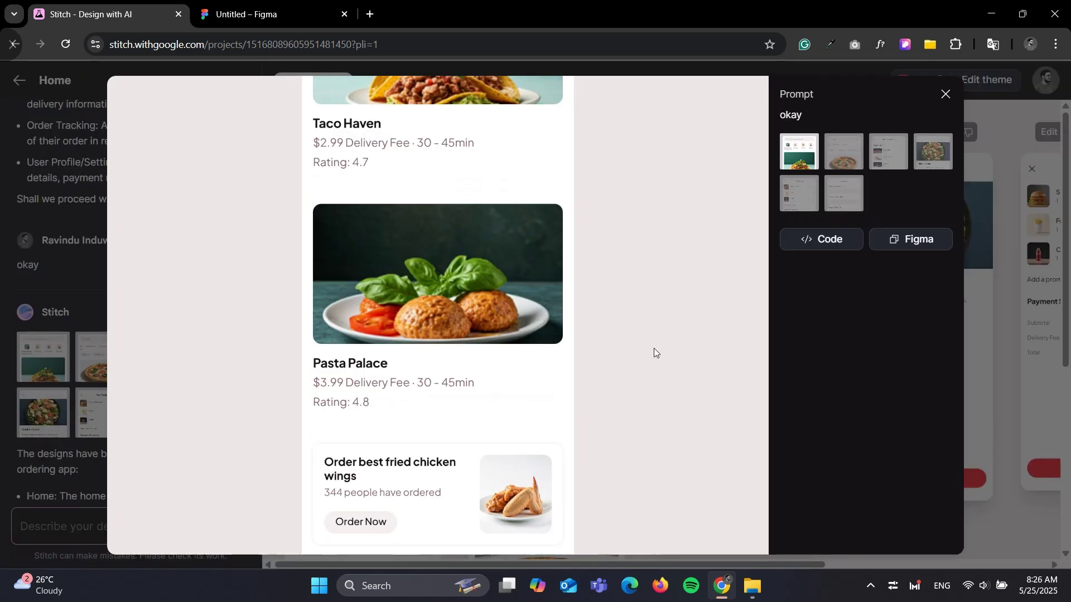
scroll(656, 352, up, 3)
scroll(653, 350, up, 9)
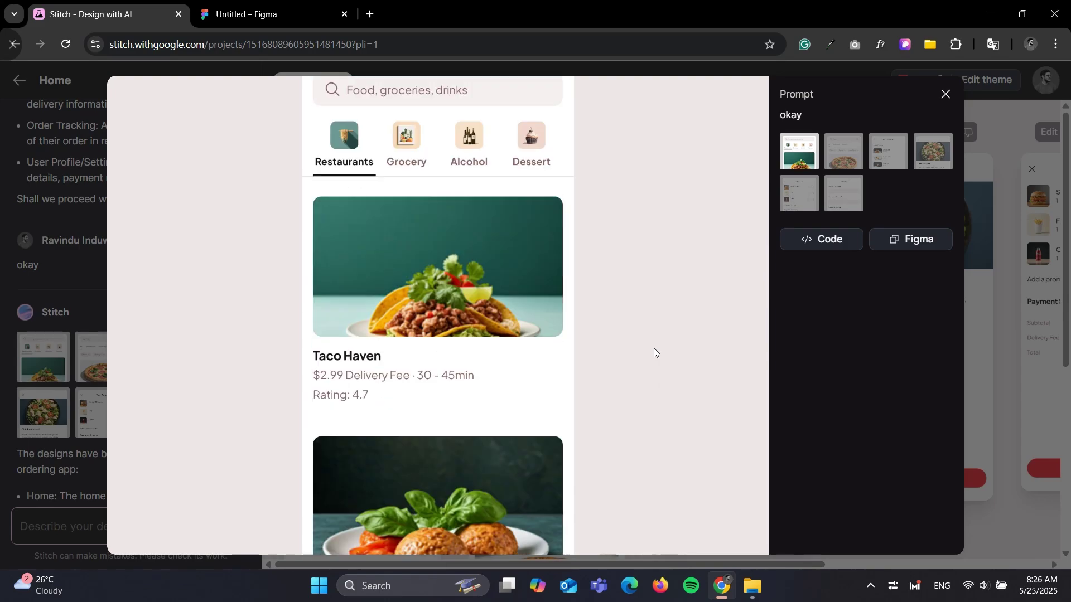
click(854, 152)
scroll(634, 284, down, 5)
scroll(635, 287, down, 3)
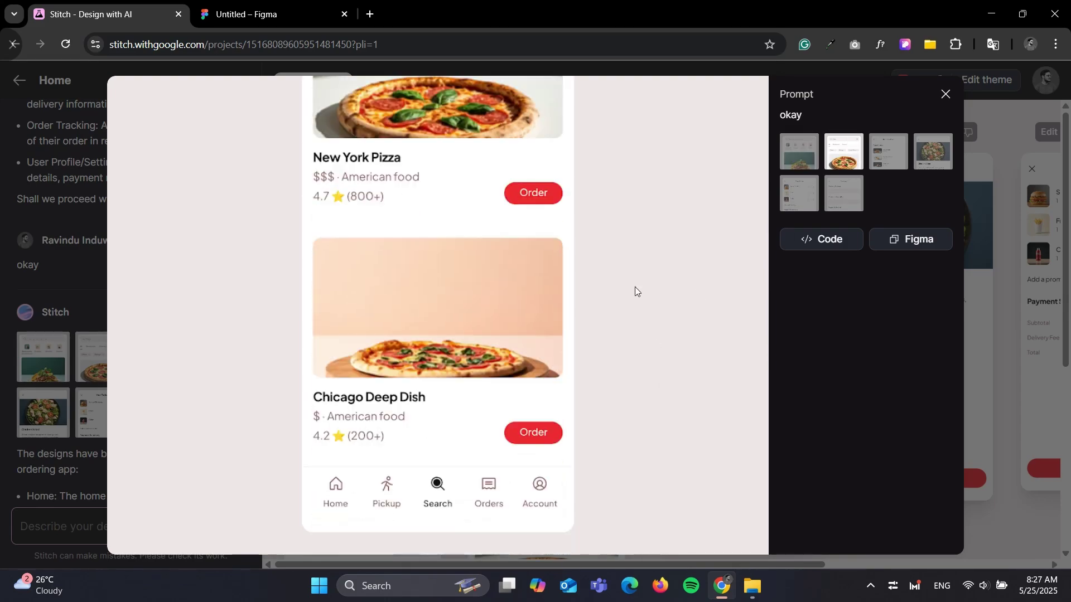
scroll(636, 287, up, 8)
- Examine the restaurant menu, Chicken Salad details, Your Order and checkout screens in the enlarged preview
click(885, 163)
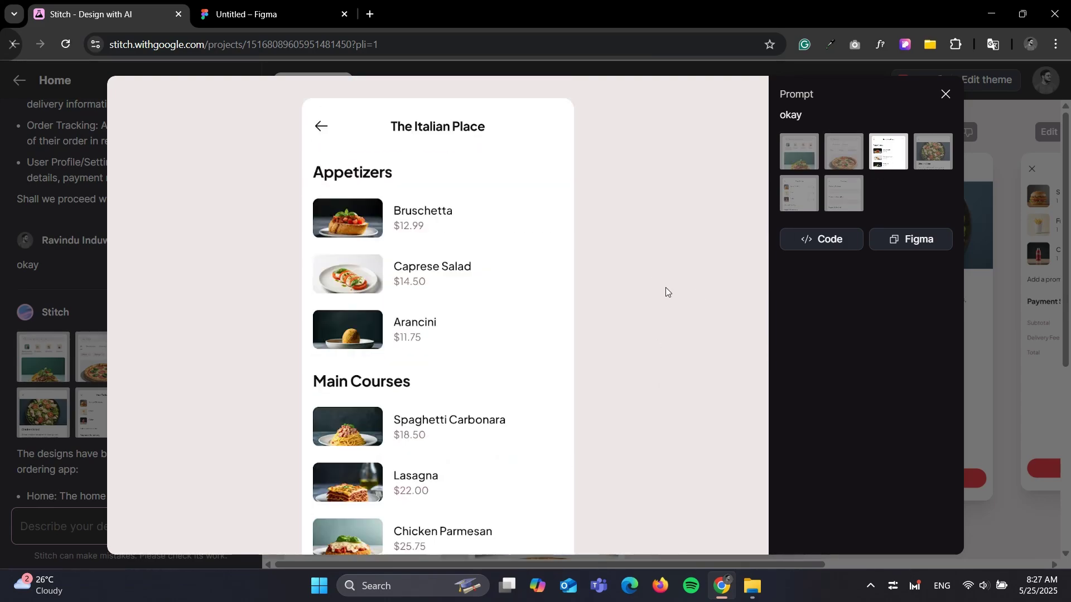
scroll(664, 289, down, 5)
scroll(664, 289, up, 6)
click(929, 153)
scroll(725, 276, down, 3)
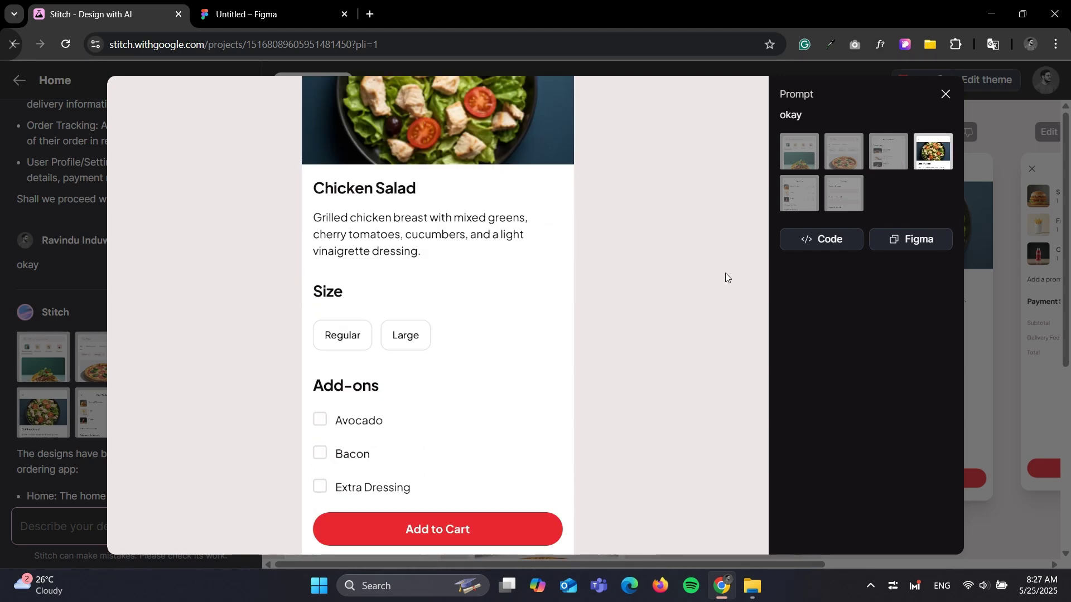
scroll(725, 276, up, 3)
click(799, 193)
scroll(691, 301, down, 5)
scroll(689, 296, up, 5)
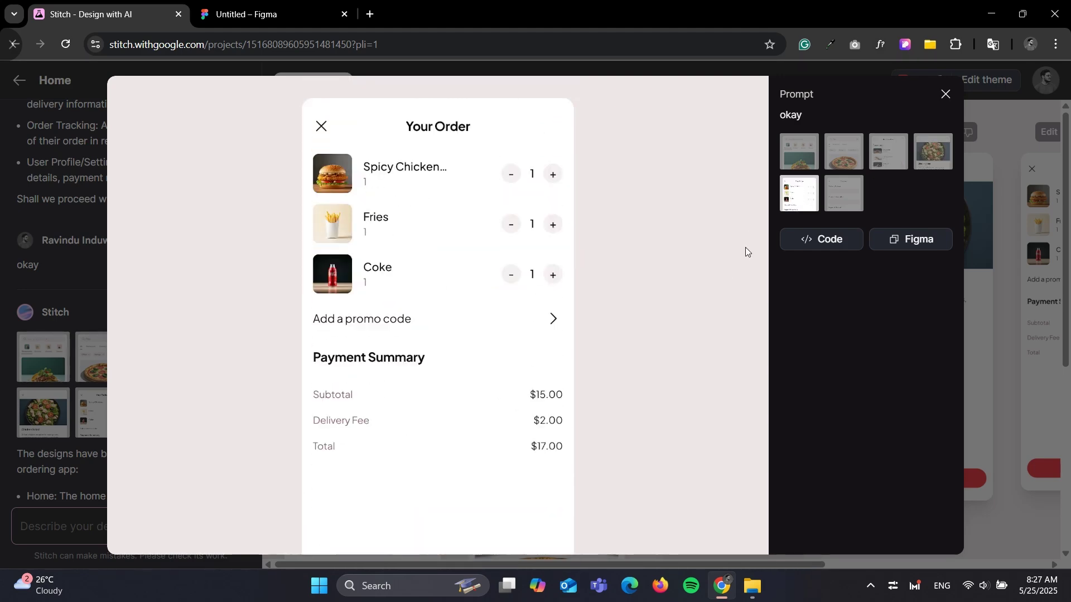
click(843, 193)
scroll(711, 290, down, 3)
scroll(711, 291, up, 3)
- Compare the home, pizza search and restaurant menu screens once more and close the preview
click(799, 152)
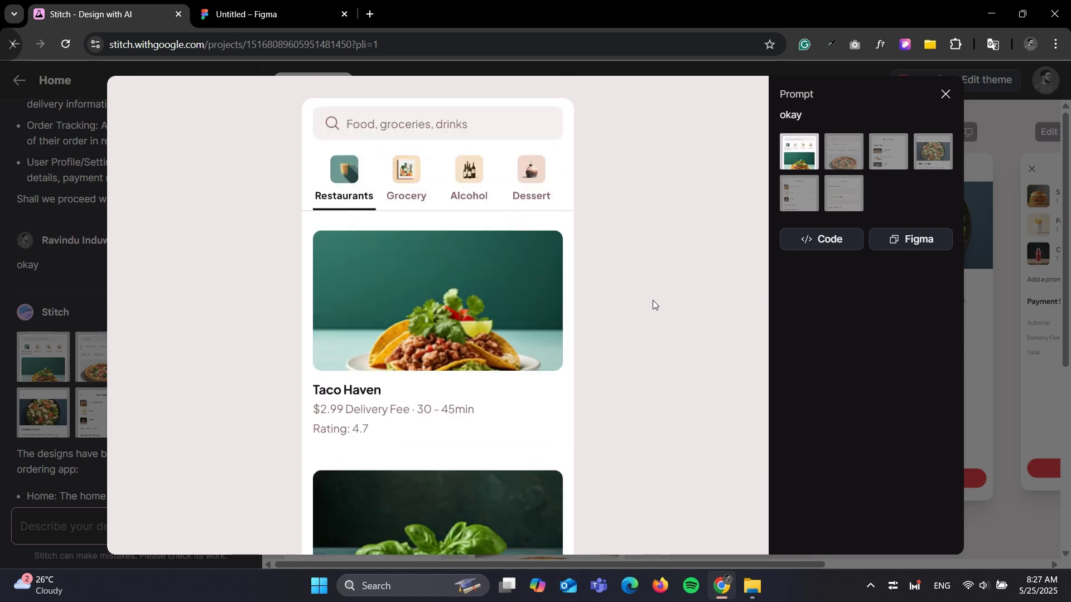
scroll(653, 300, down, 10)
click(839, 160)
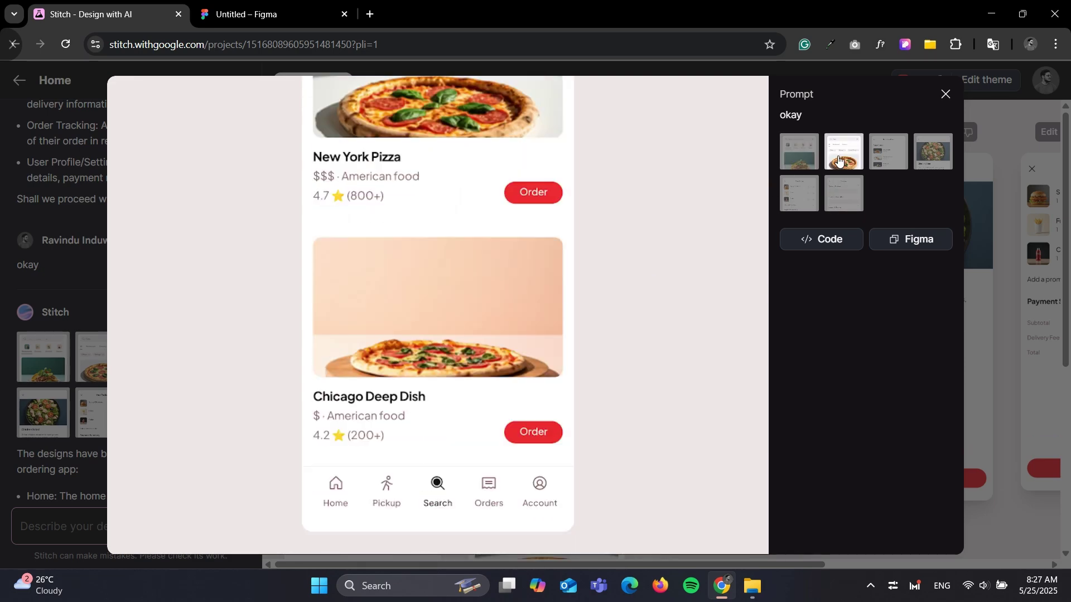
click(888, 162)
click(796, 154)
click(839, 153)
click(883, 155)
click(856, 157)
click(805, 154)
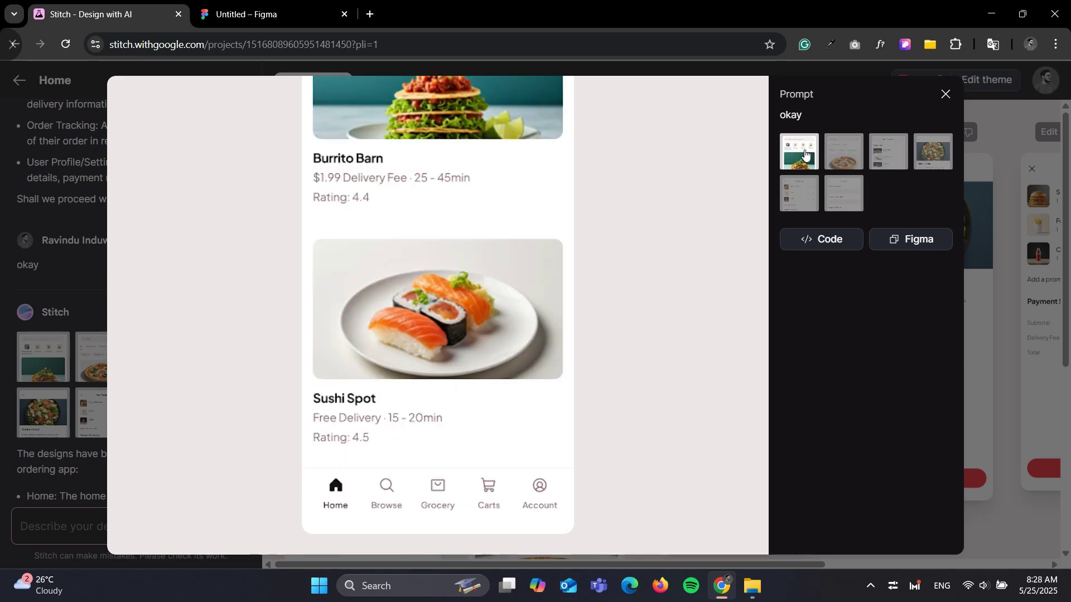
click(939, 96)
click(824, 122)
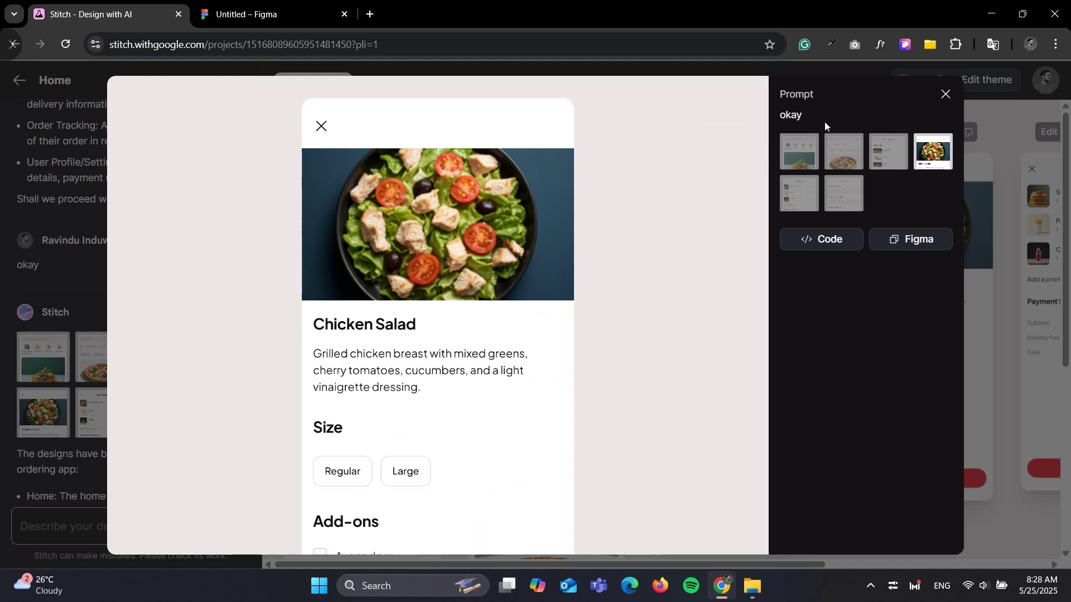
click(946, 96)
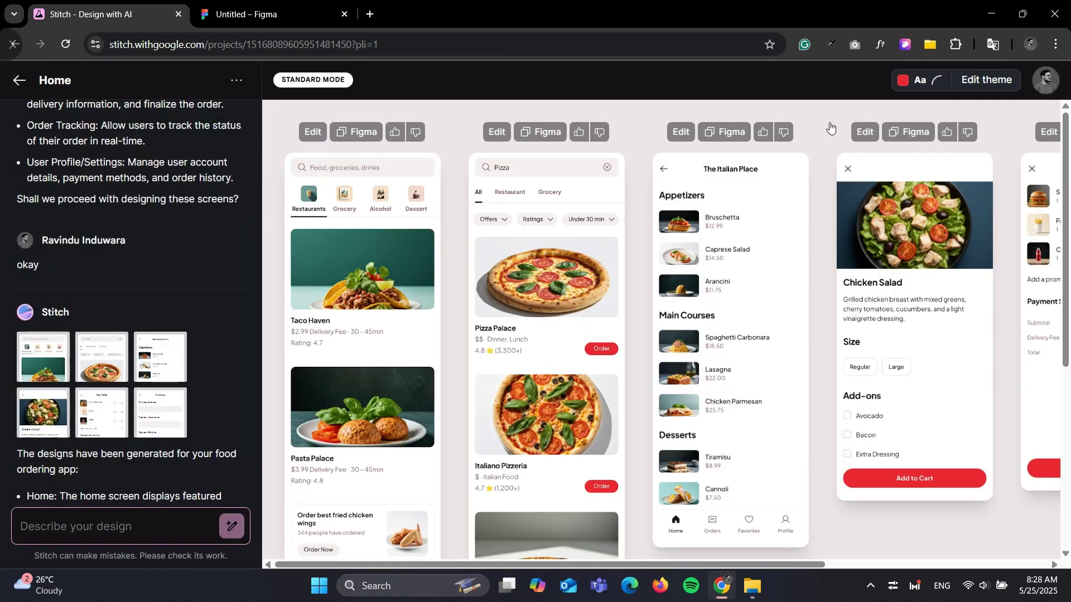
- Set the theme's appearance to Dark and its custom color to #cfa300
click(985, 83)
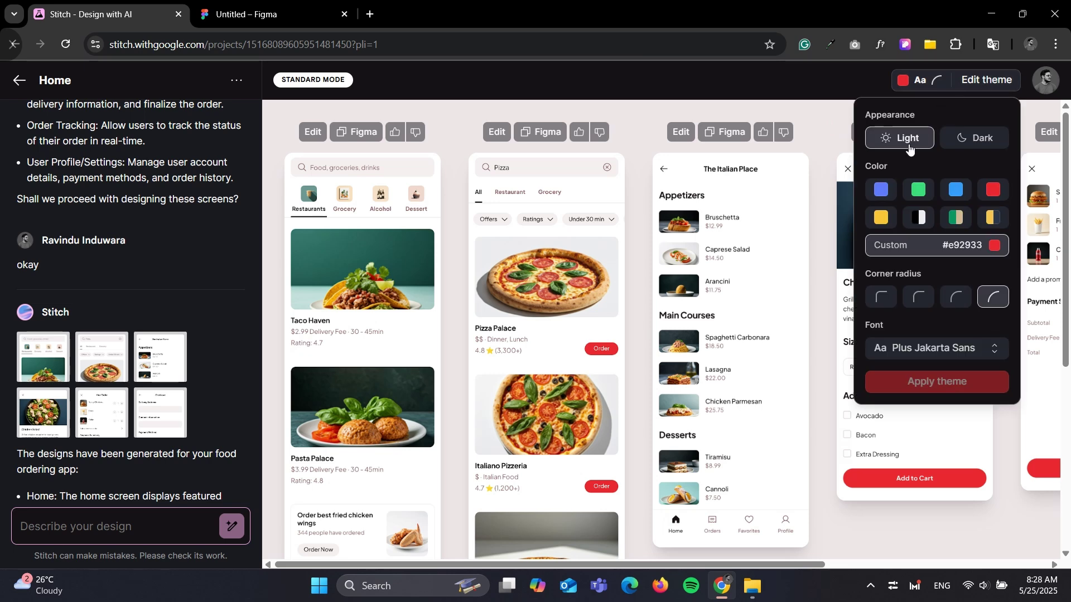
click(983, 144)
click(994, 246)
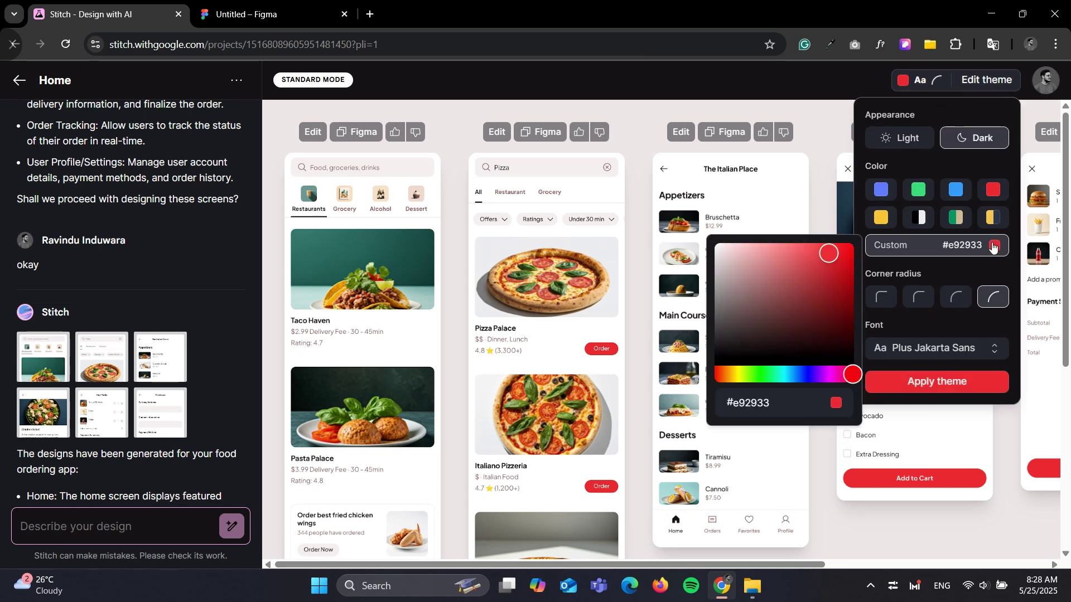
drag(746, 376, 733, 375)
drag(826, 259, 857, 268)
click(966, 277)
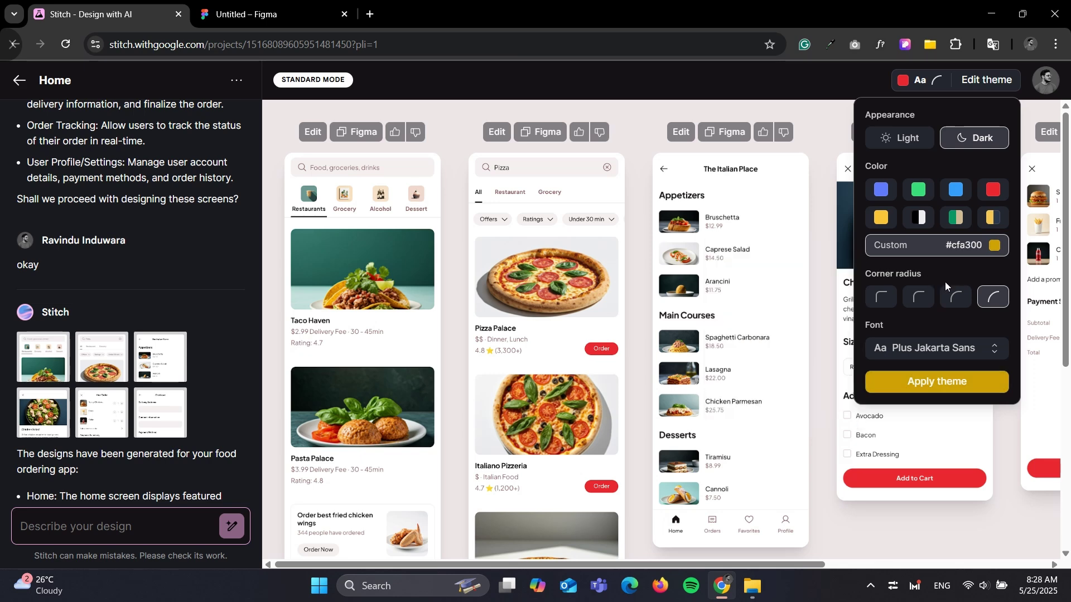
- Choose the smallest corner radius and the Spline Sans font, and apply the theme to the designs
click(888, 299)
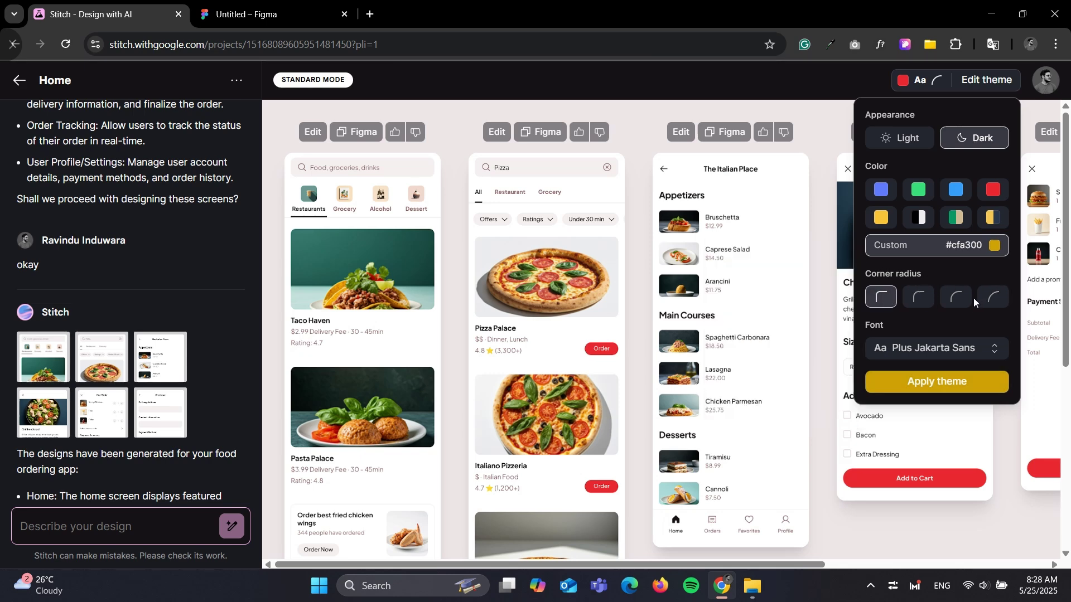
click(976, 348)
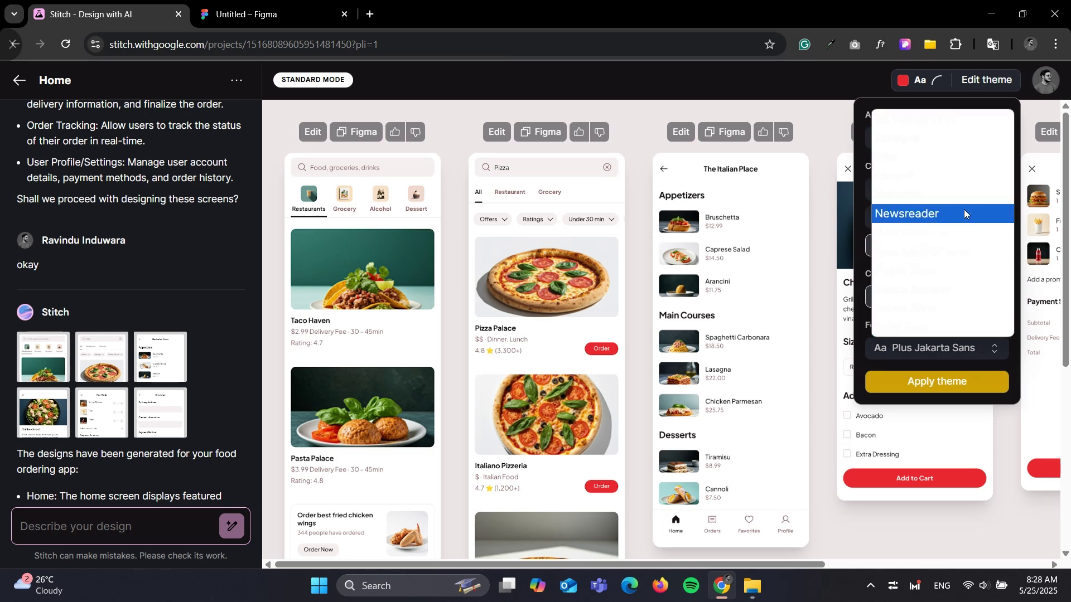
click(984, 350)
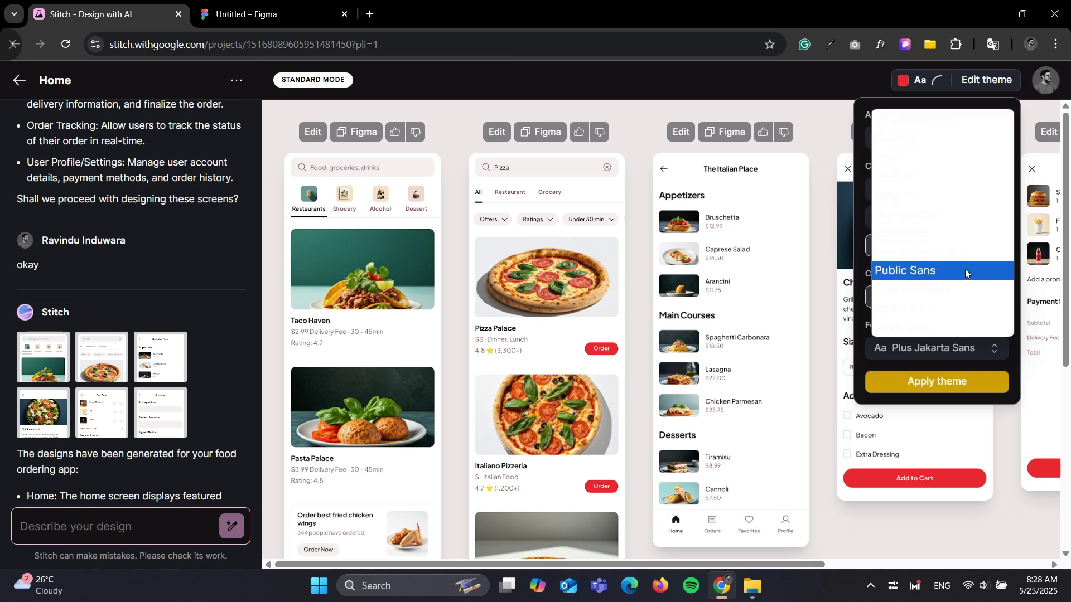
click(968, 307)
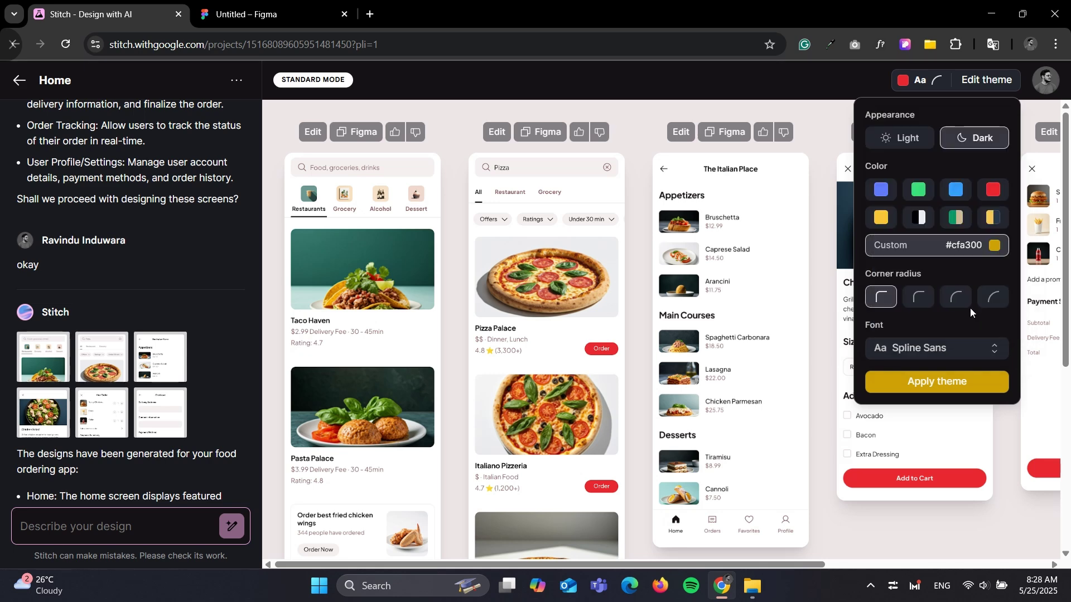
click(966, 384)
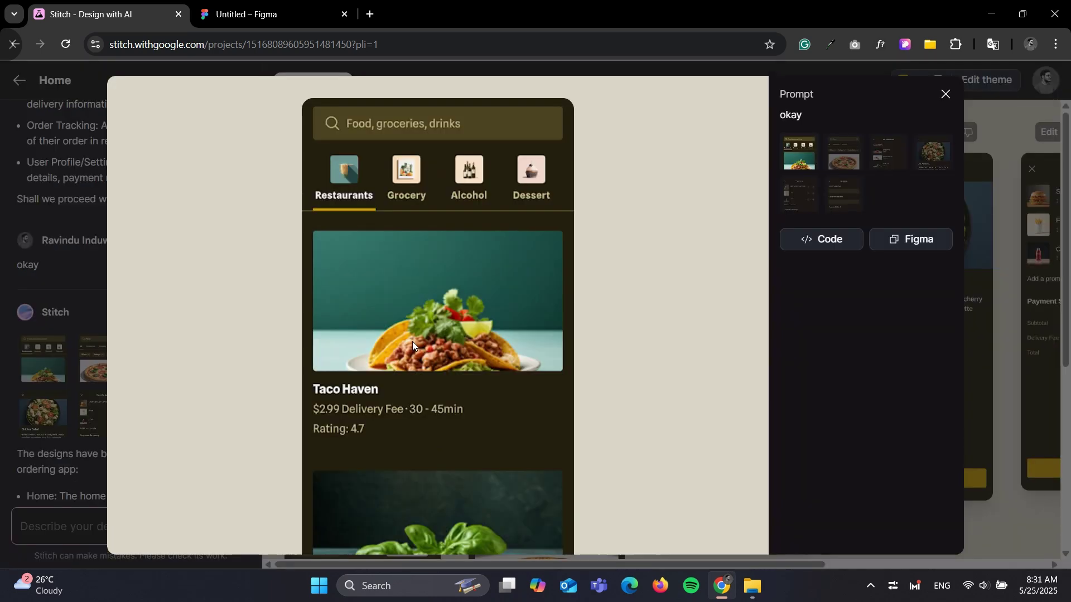
- Examine the rethemed home, pizza search and restaurant menu screens in the enlarged preview
scroll(684, 325, down, 10)
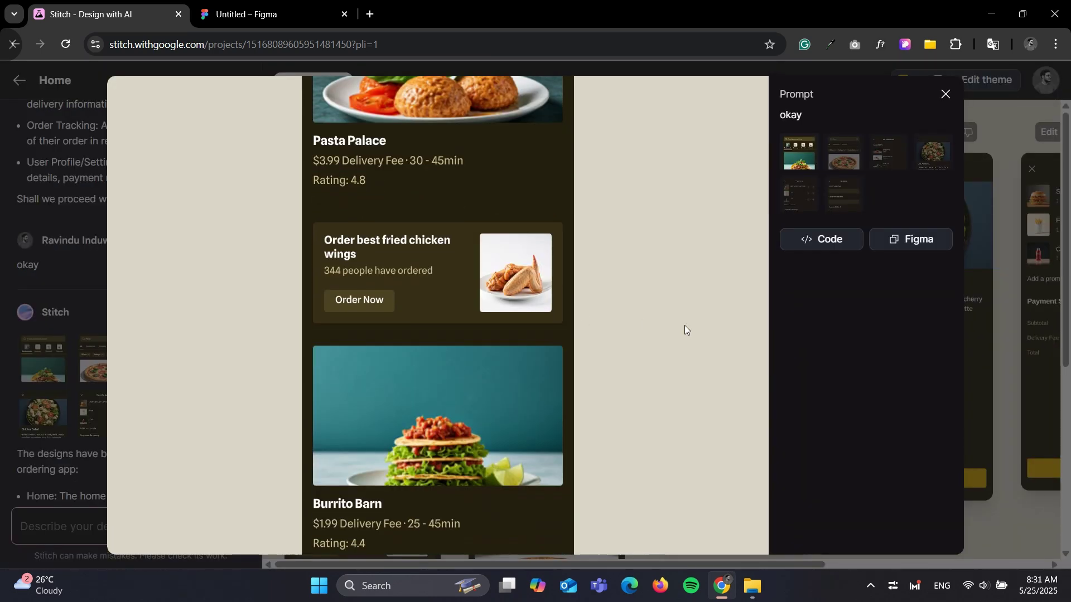
scroll(468, 404, up, 10)
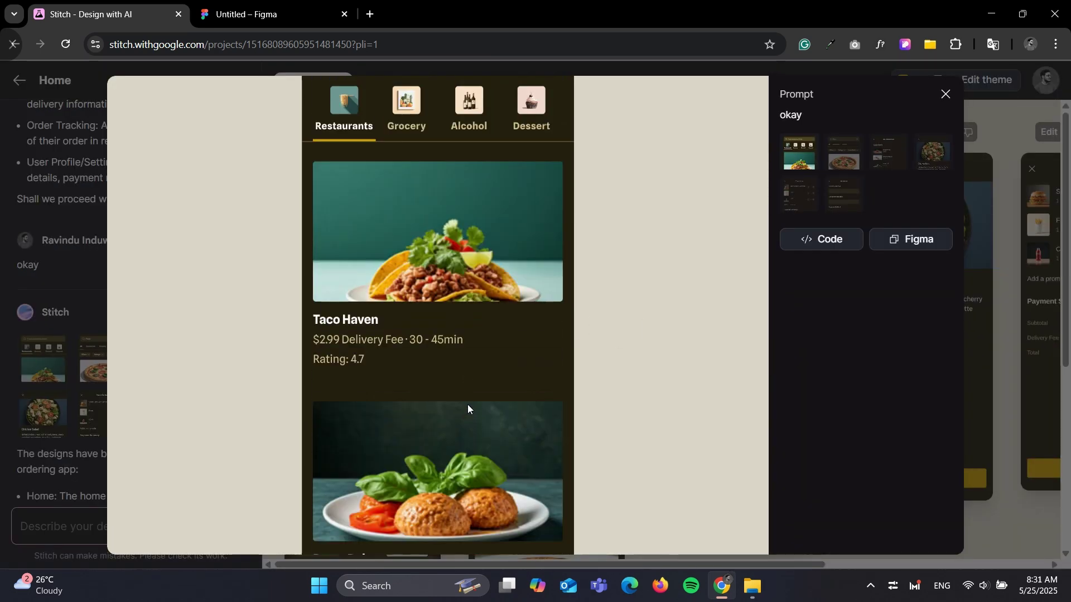
click(851, 152)
scroll(652, 318, down, 10)
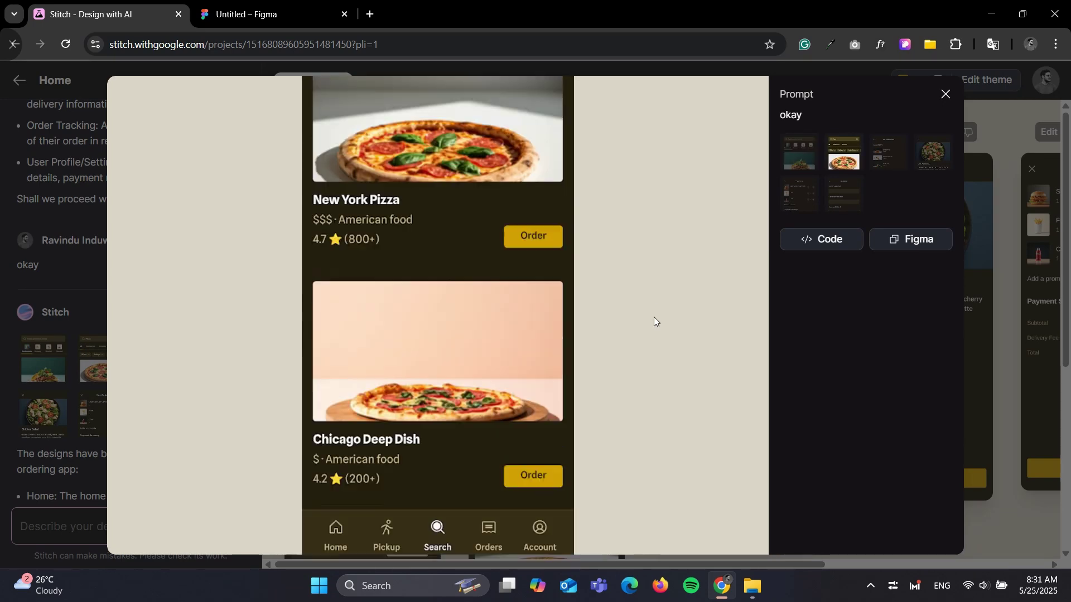
scroll(674, 270, up, 10)
key(Right)
key(Right)
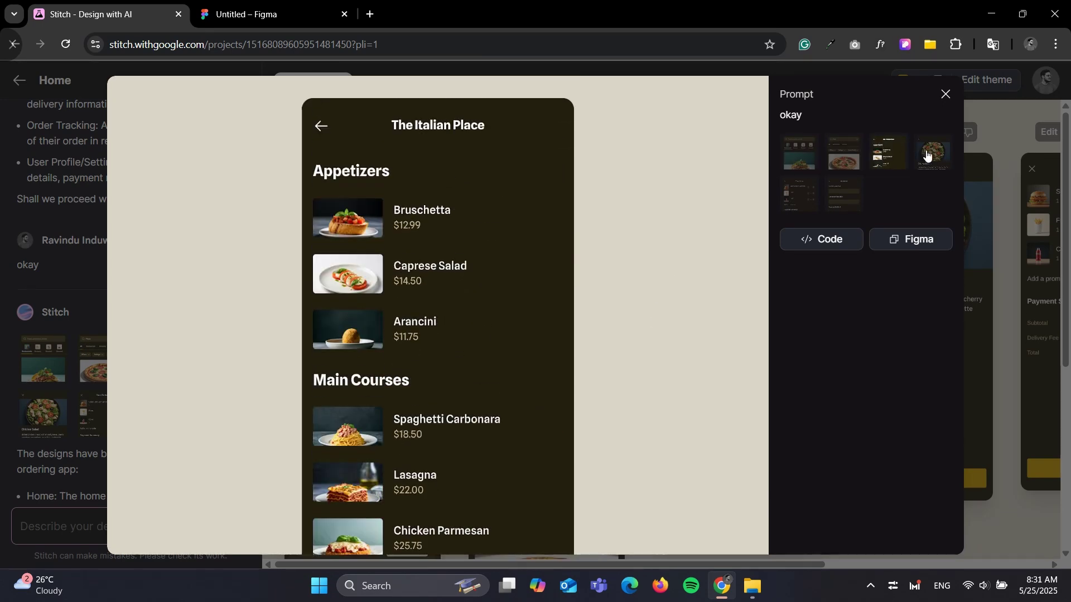
- Examine the rethemed Your Order and Checkout screens and close the preview
click(784, 199)
scroll(621, 280, down, 5)
scroll(622, 280, up, 5)
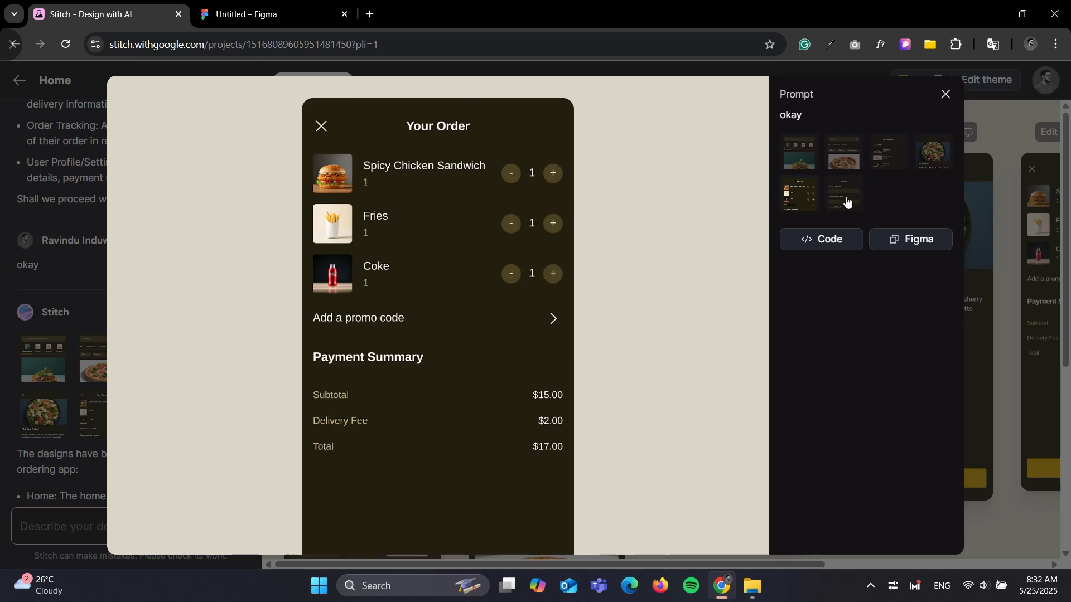
click(846, 201)
scroll(678, 299, down, 5)
scroll(680, 299, up, 5)
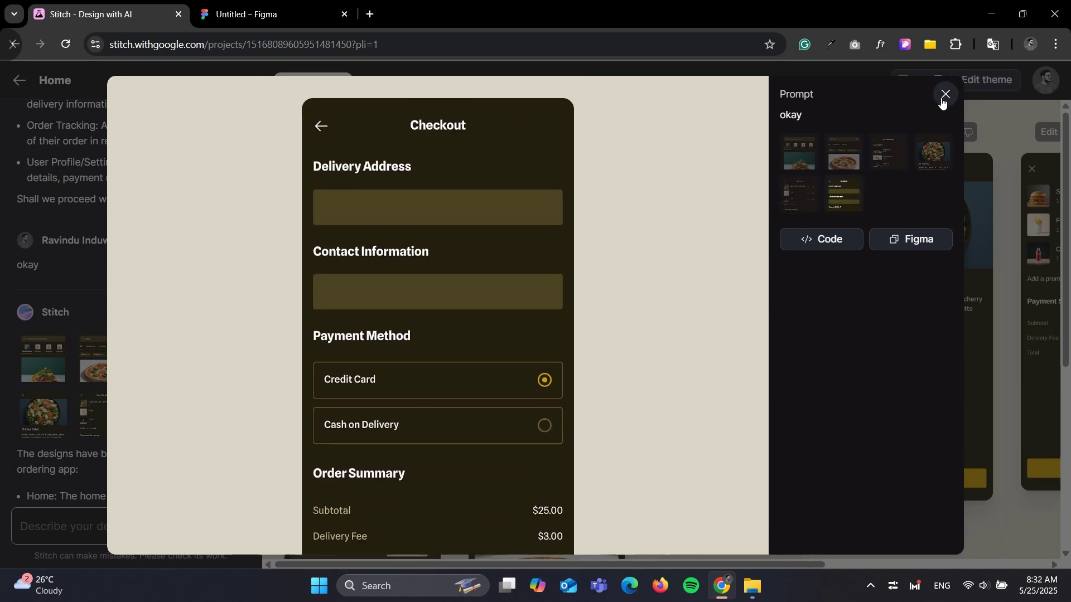
click(946, 95)
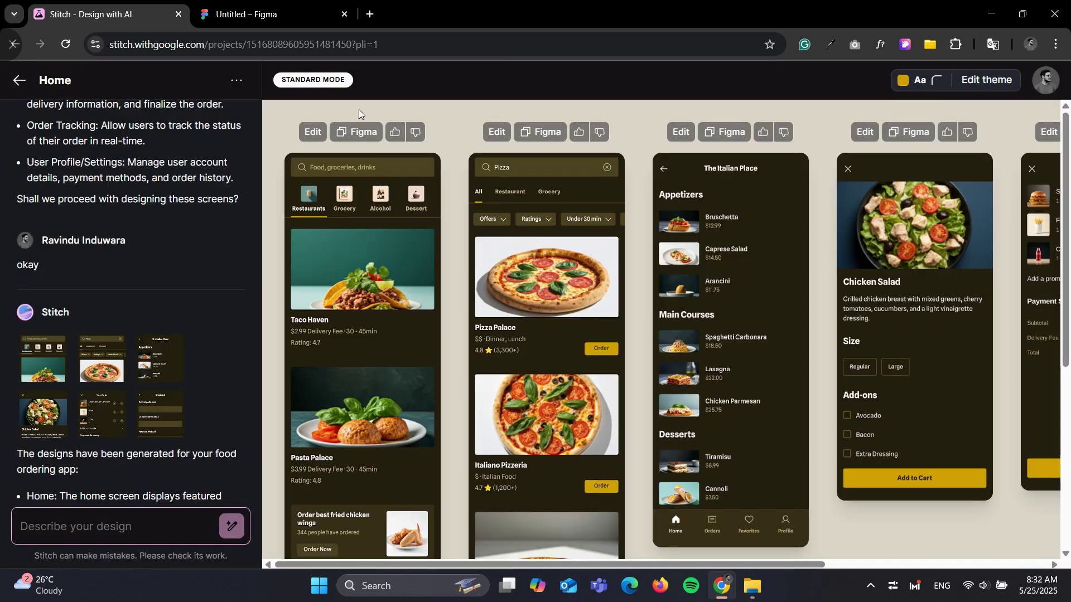
- Prompt an edit of the home screen with "need to show a banner ad on the top of the screen"
click(313, 132)
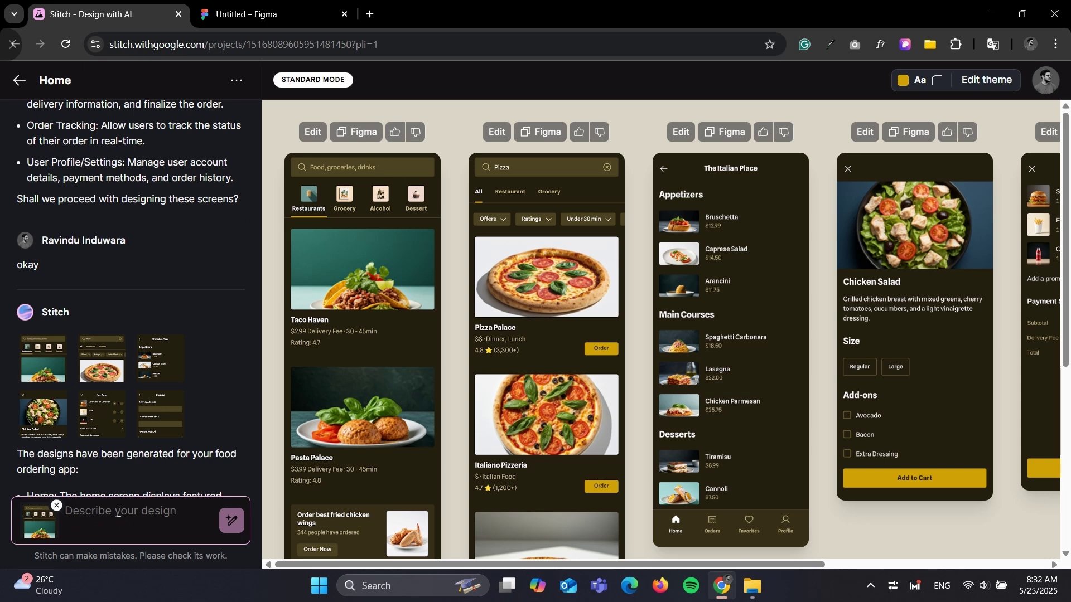
text(need to )
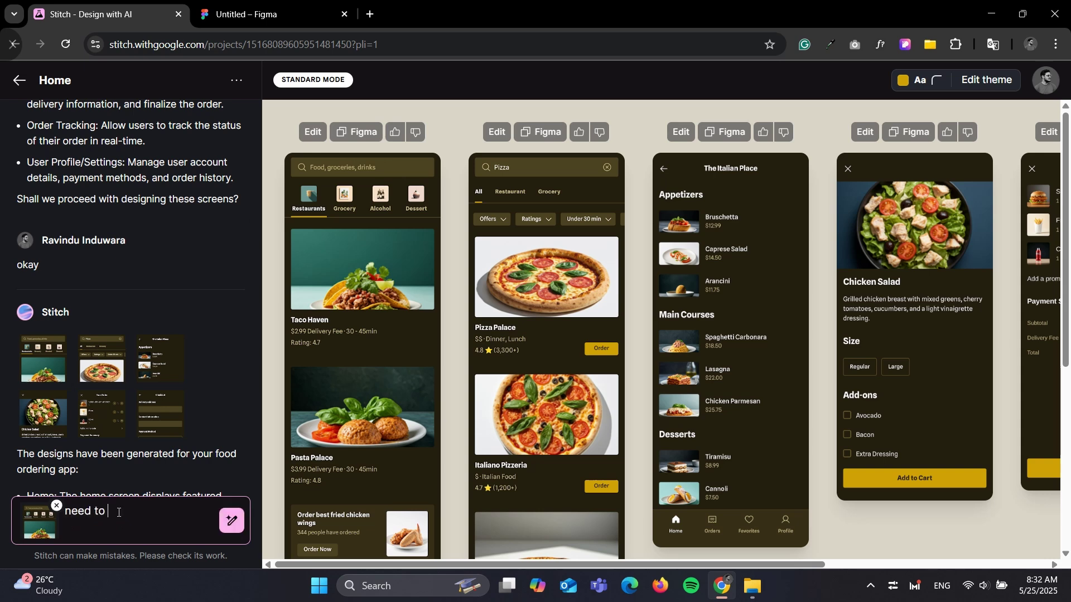
text(show a banner ad on the top of the screen)
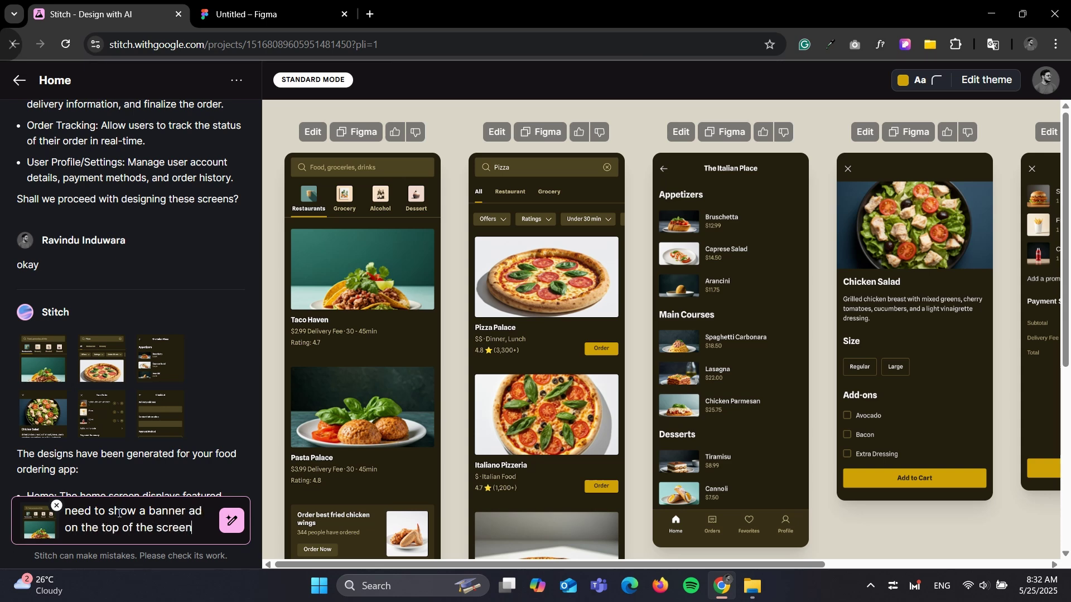
key(Return)
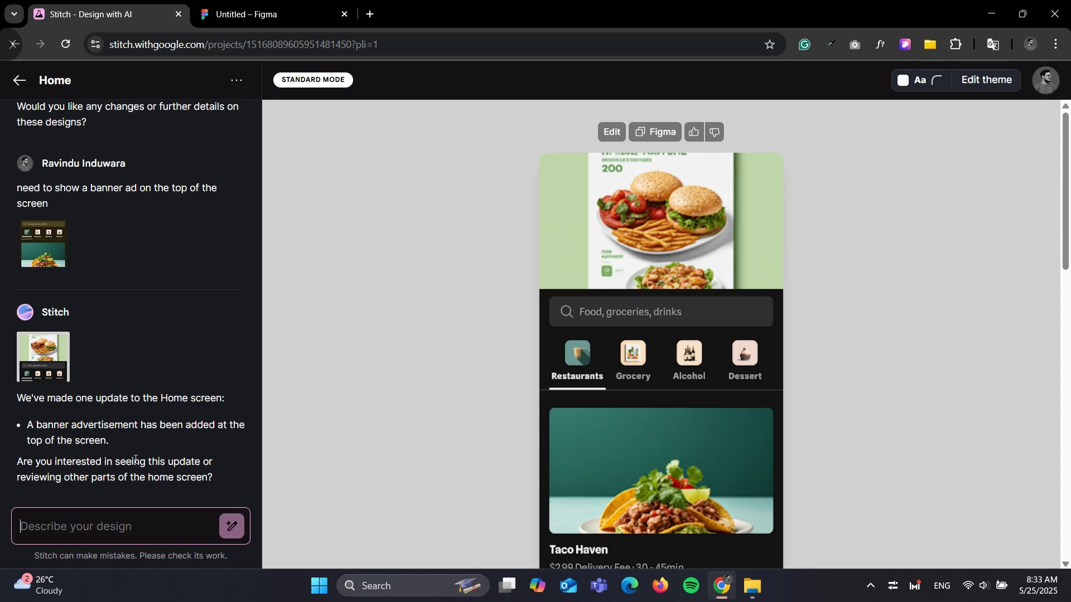
- Set the updated home screen's custom theme color to a dark amber-gold shade and apply the theme
click(985, 80)
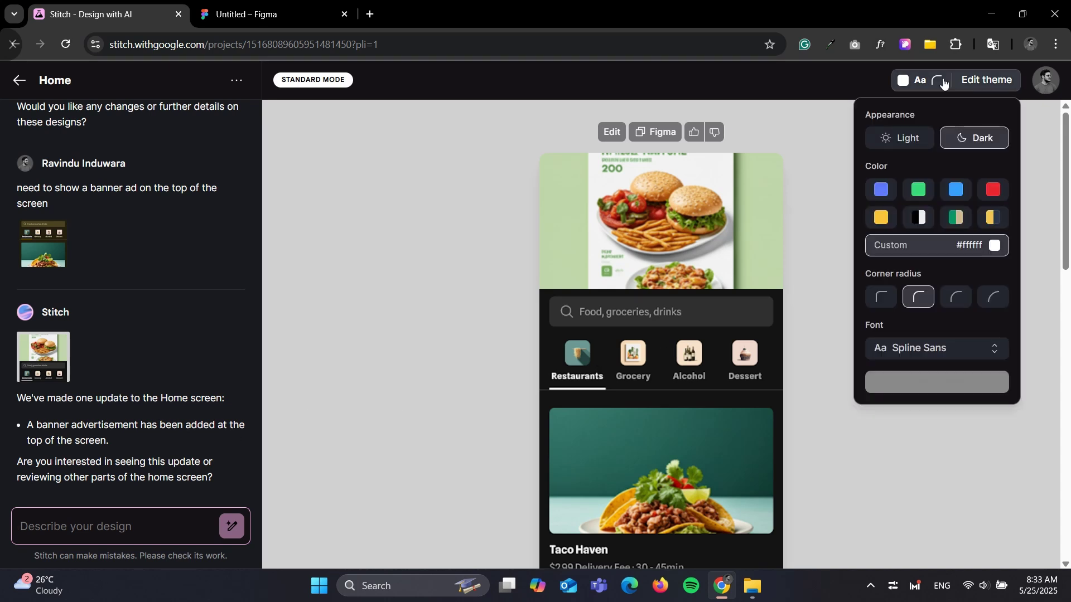
click(996, 246)
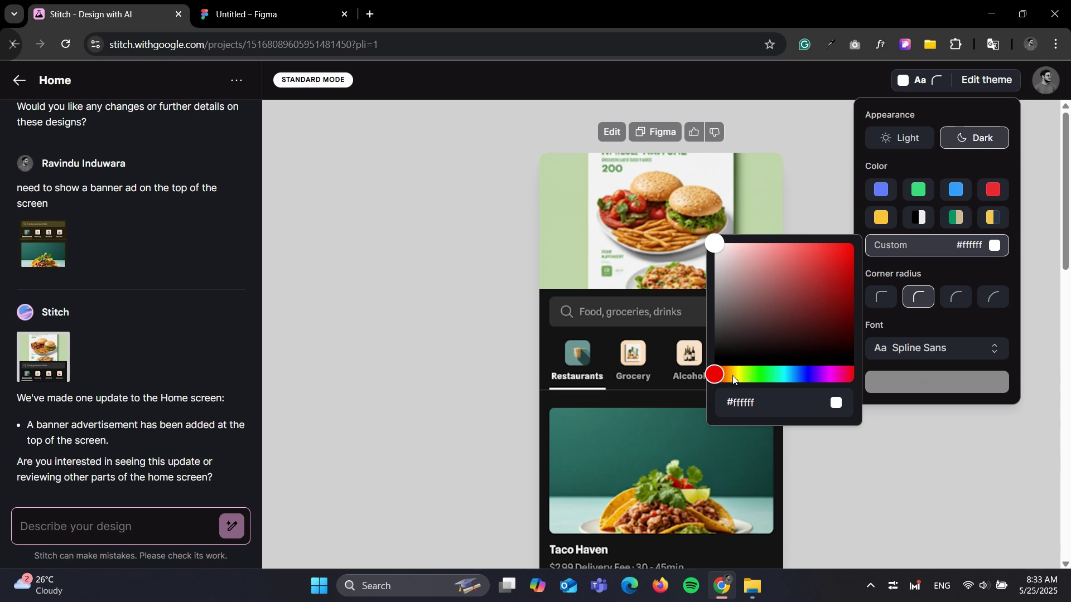
drag(734, 380, 730, 375)
click(848, 277)
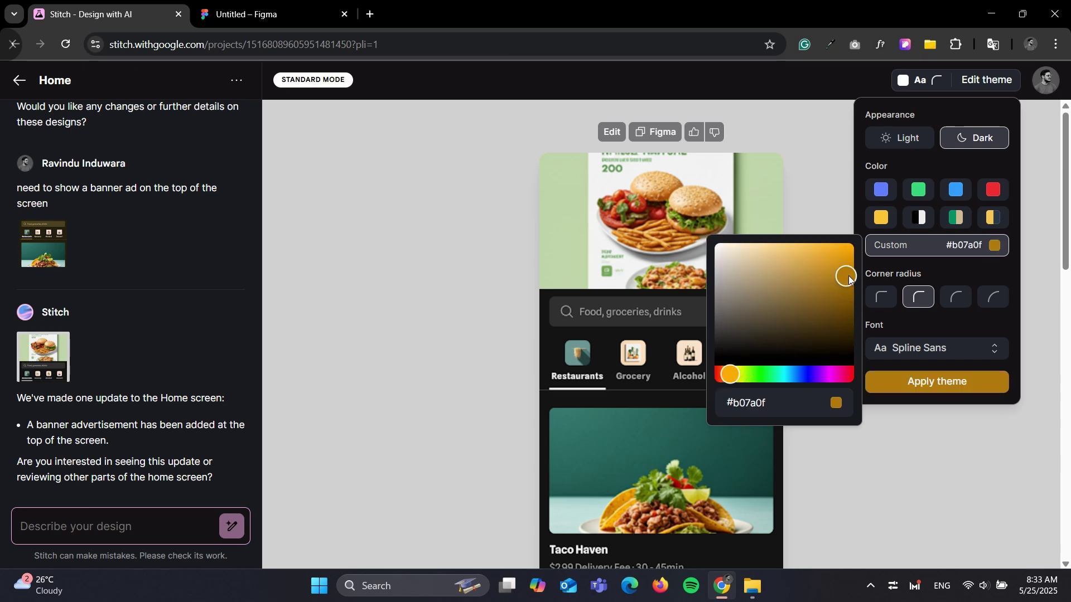
click(937, 382)
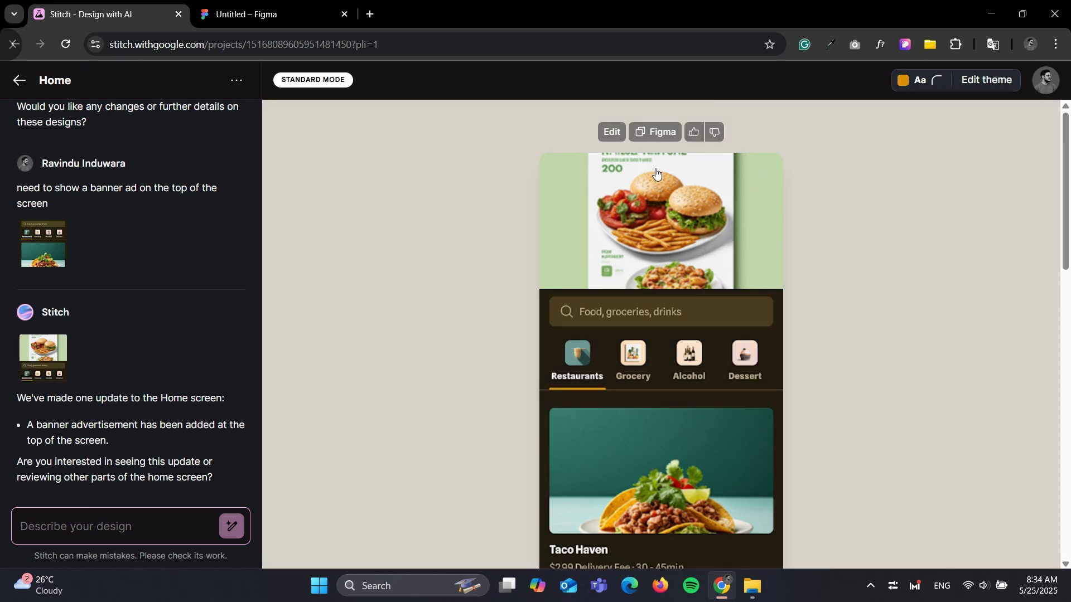
- Copy the updated home screen for Figma and paste it into the Untitled Figma file
click(658, 134)
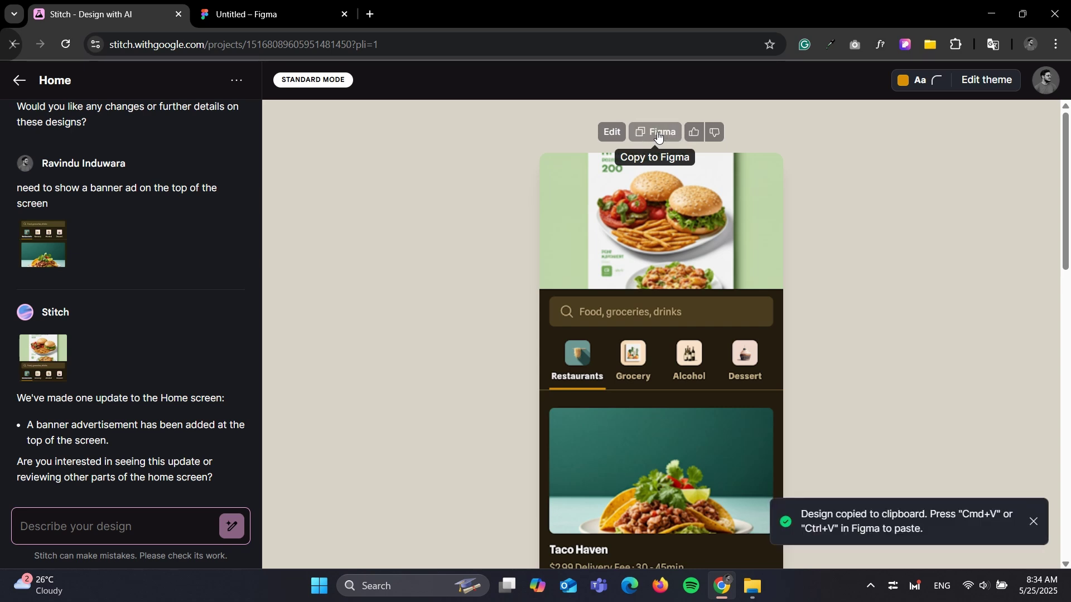
click(272, 12)
key(ctrl+v)
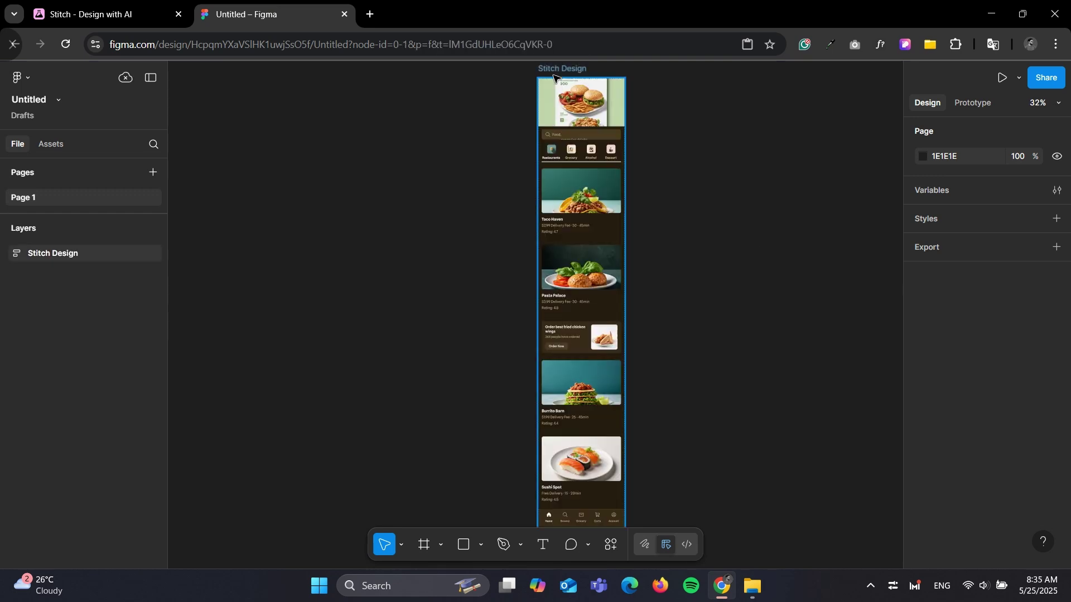
- Widen the pasted Stitch Design frame to 500
click(555, 78)
drag(636, 218, 649, 238)
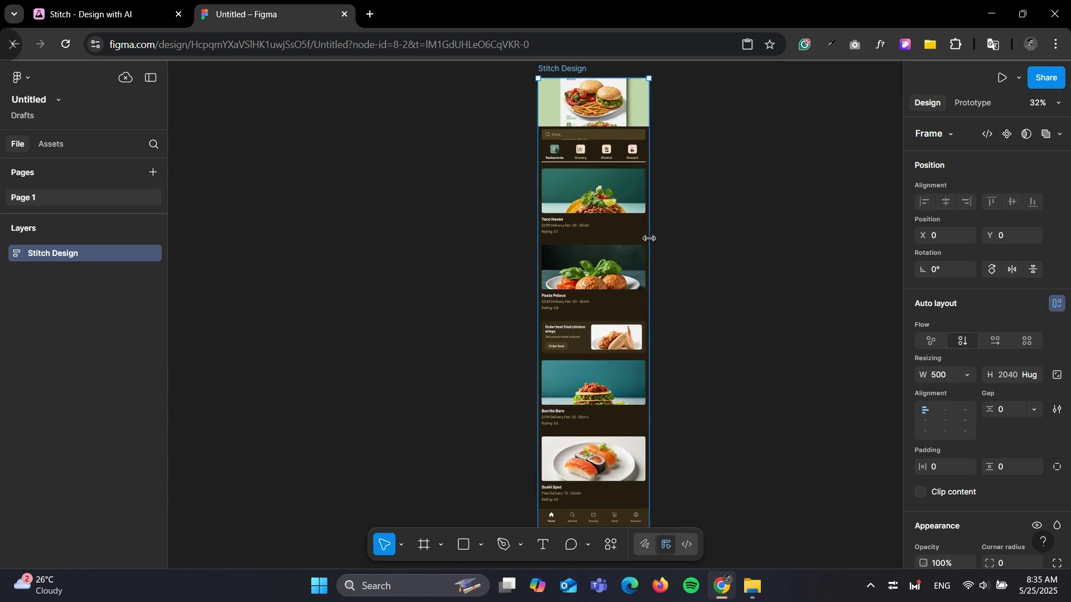
click(698, 263)
- Inspect the search bar's layer structure in the pasted design down to its placeholder text layer
ctrl+scroll(582, 163, up, 5)
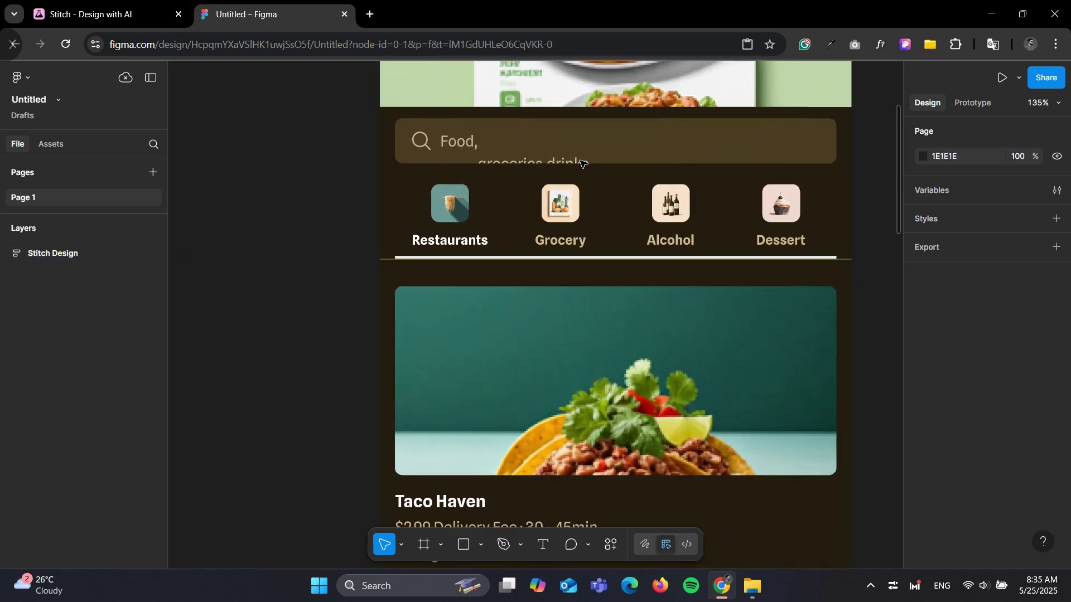
scroll(582, 163, up, 4)
click(475, 333)
click(475, 333)
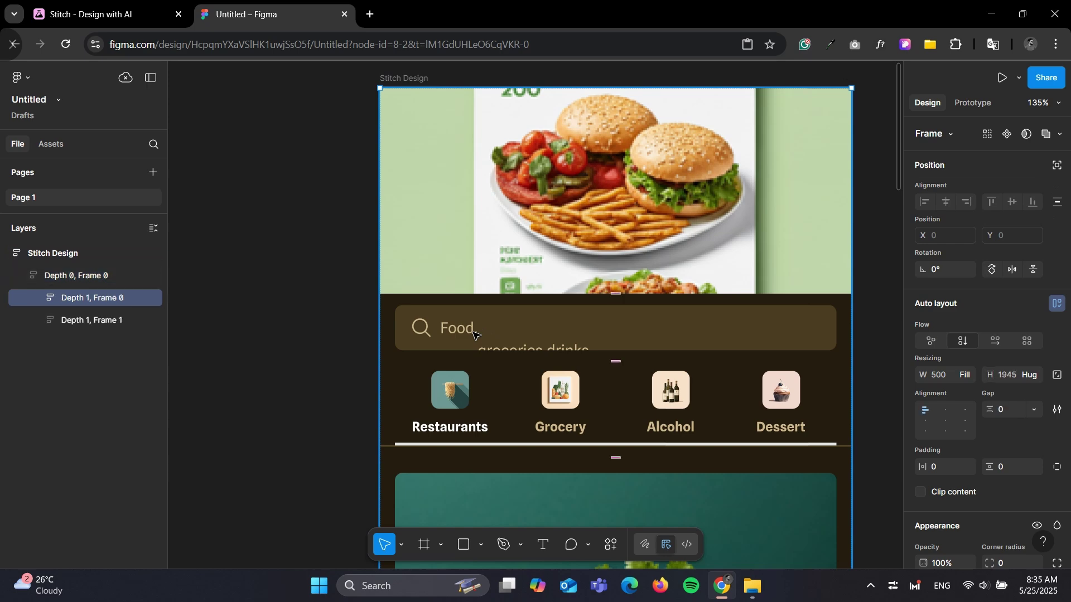
double_click(475, 334)
double_click(475, 333)
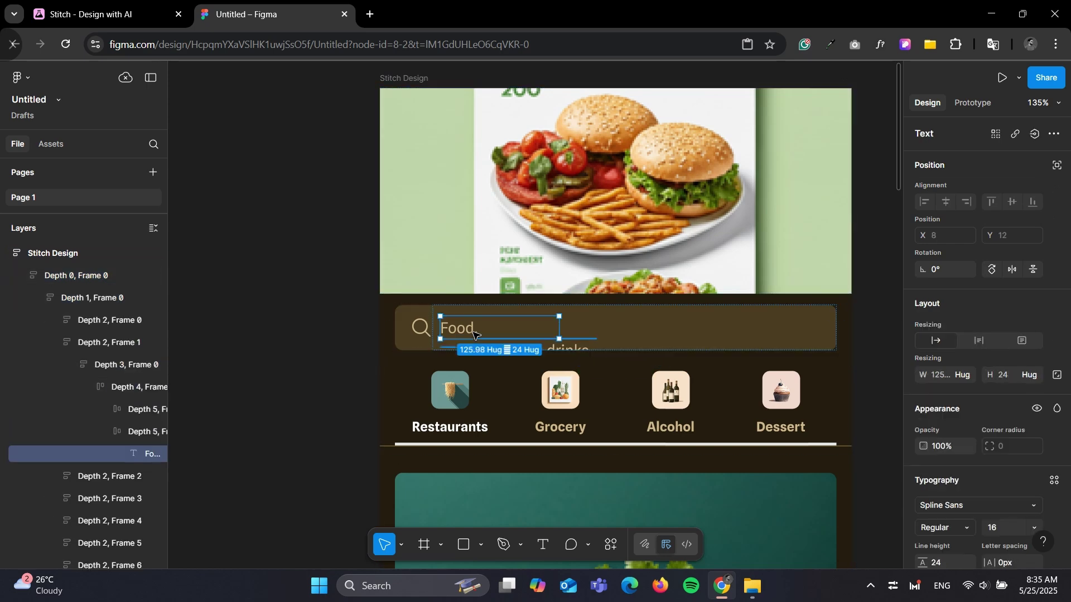
click(853, 323)
- Change the last restaurant's title from "Sushi Spot" to "Sushi Fish"
scroll(862, 328, down, 20)
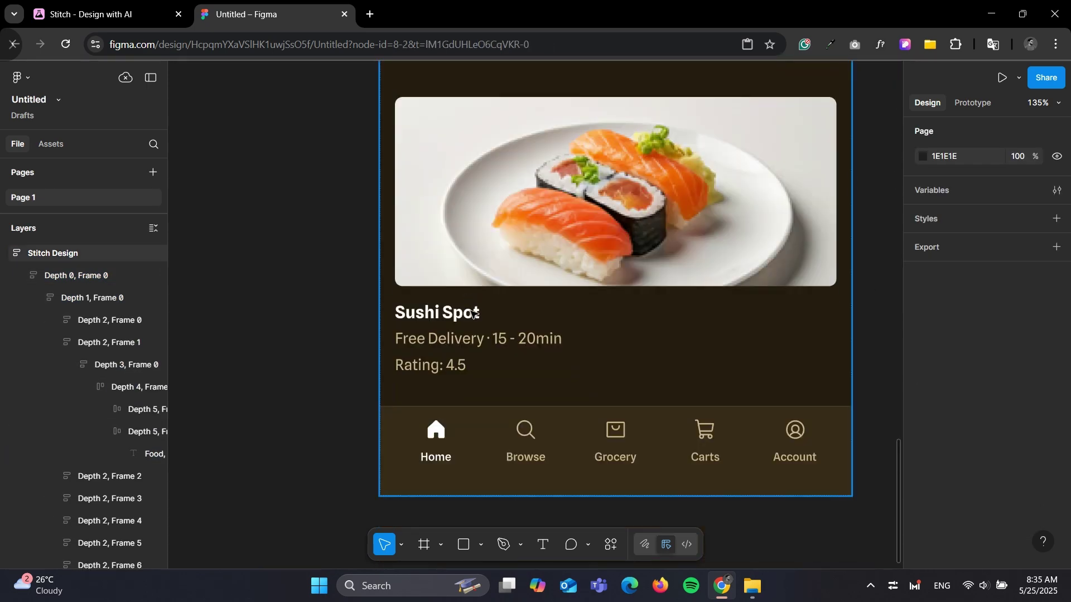
double_click(473, 313)
double_click(473, 313)
text(Fish)
key(Escape)
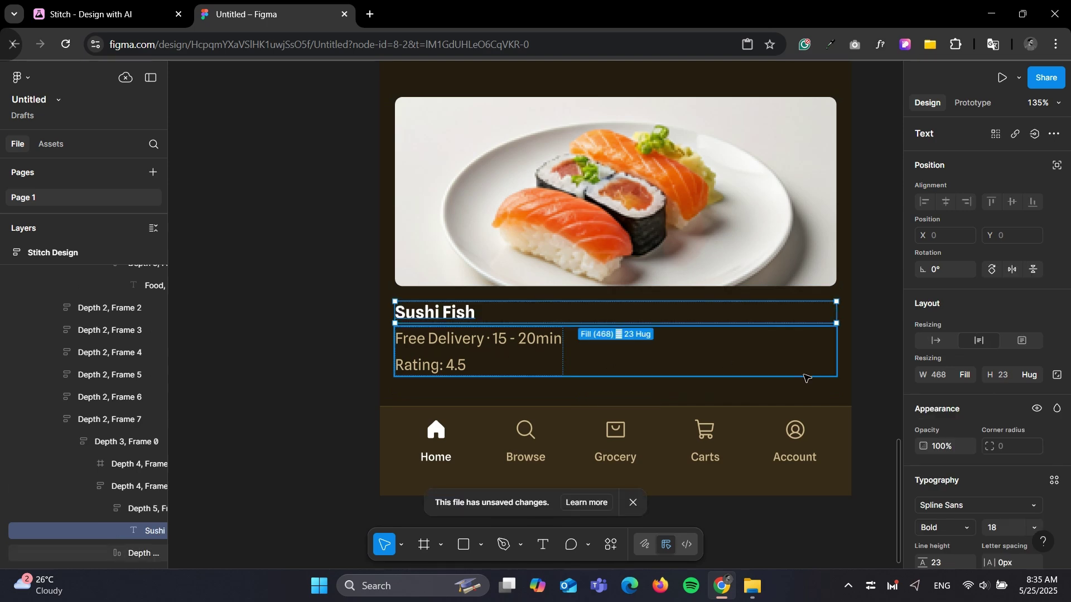
- Try a red background color on the design's bottom navigation bar, and undo the color change
click(834, 423)
scroll(982, 335, down, 5)
click(924, 413)
click(843, 289)
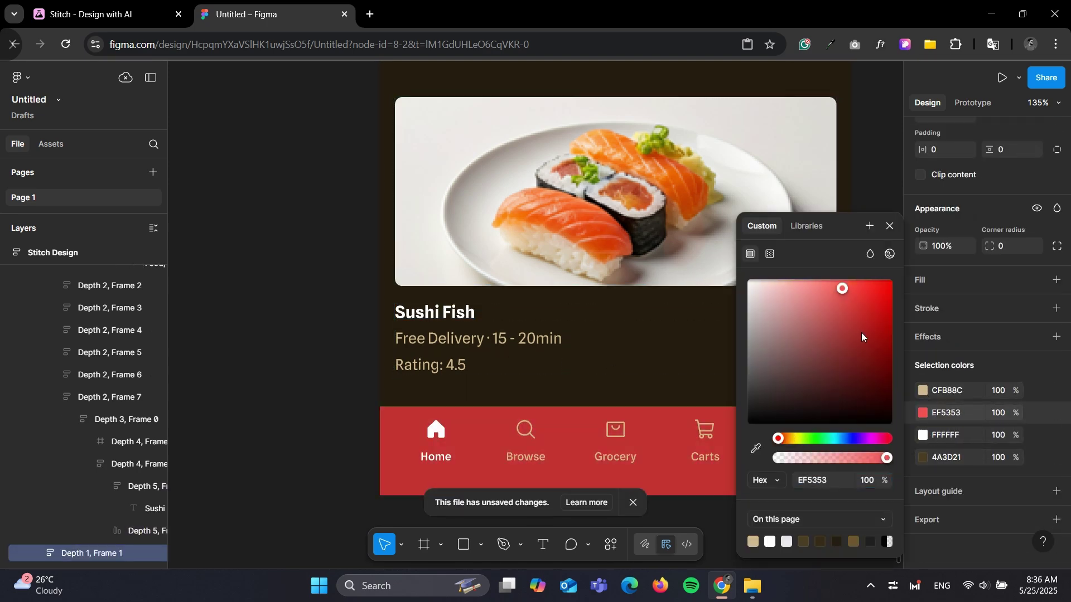
key(ctrl+z)
- Return to Stitch, open the updated home screen's HTML code, copy all of it, and close the preview
click(106, 16)
click(831, 238)
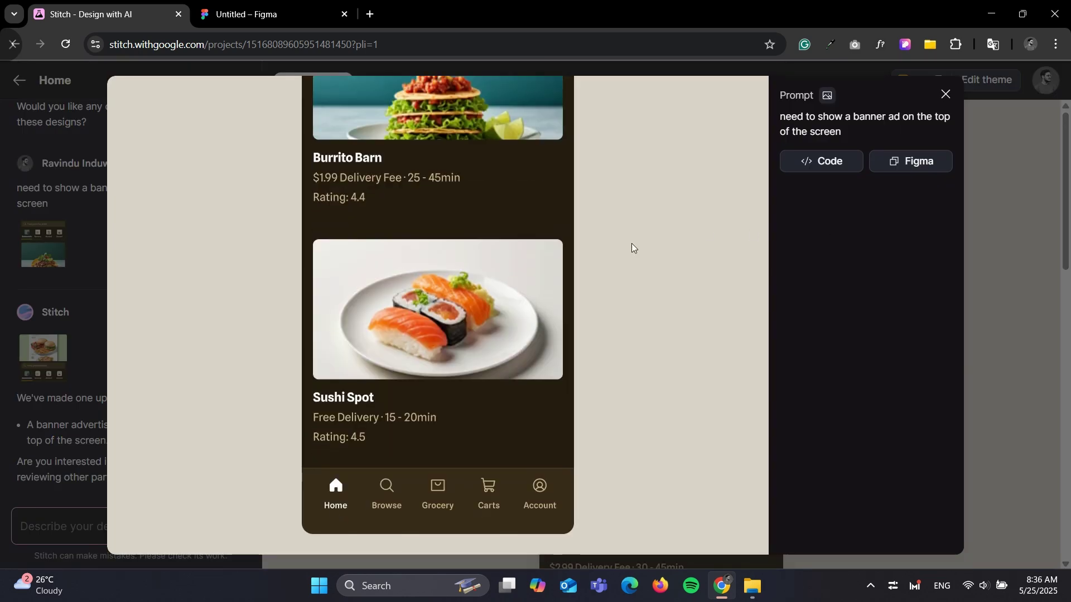
click(838, 160)
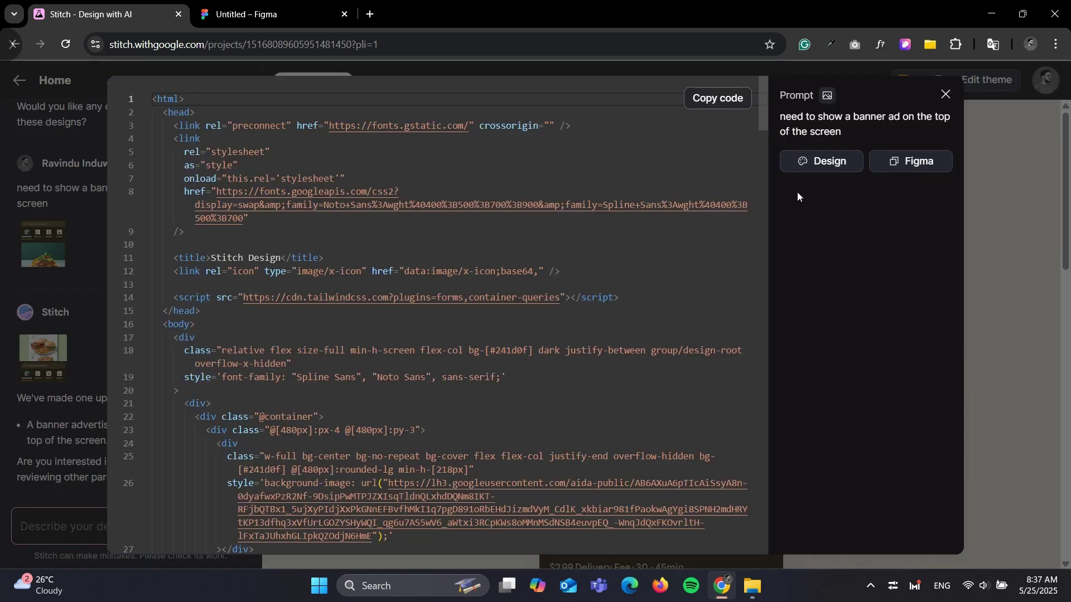
drag(761, 123, 773, 103)
click(731, 98)
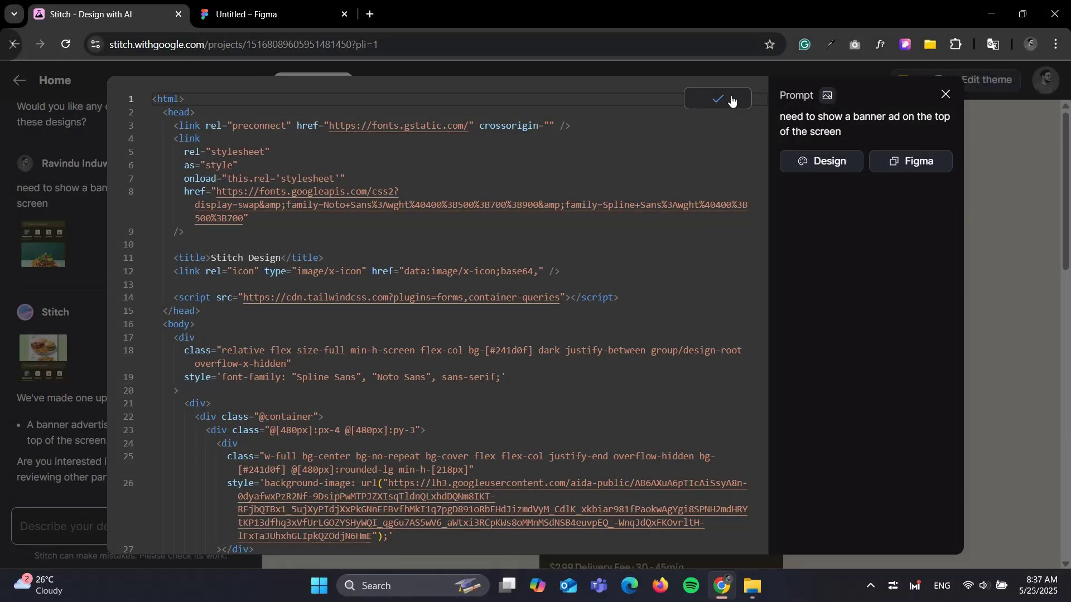
click(944, 94)
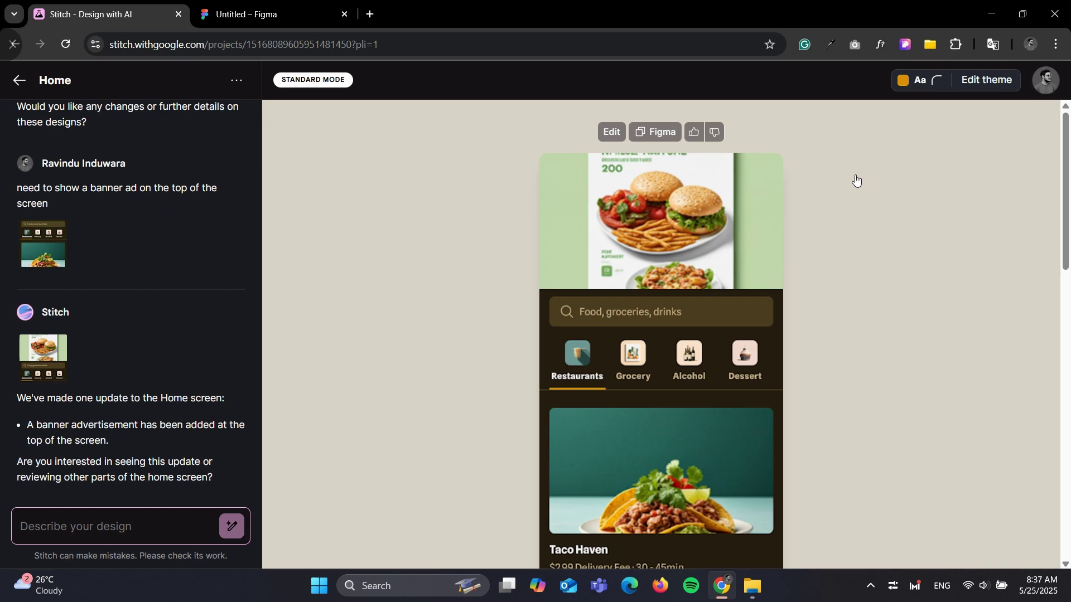
- Look back through the conversation at the generated designs and the banner update
scroll(120, 339, up, 5)
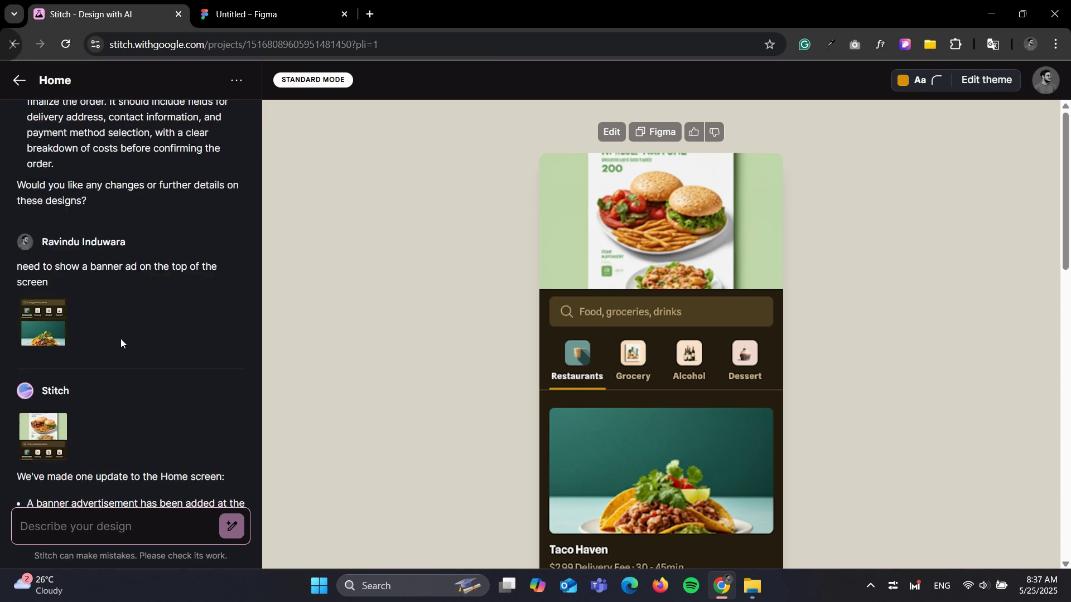
scroll(115, 345, up, 12)
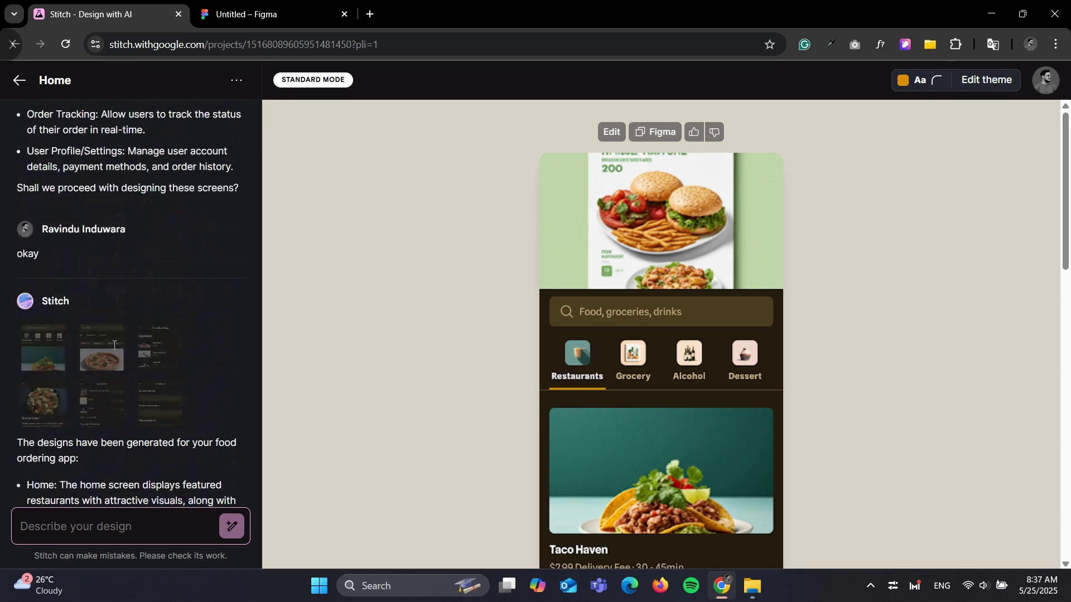
scroll(114, 350, down, 5)
scroll(113, 348, down, 15)
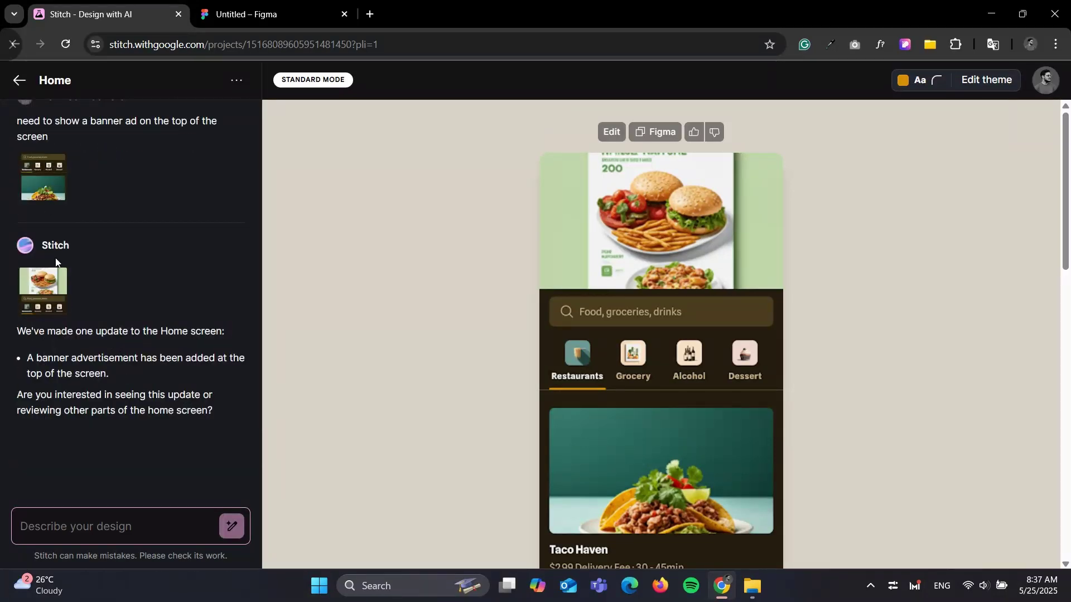
scroll(69, 300, up, 12)
scroll(72, 301, up, 4)
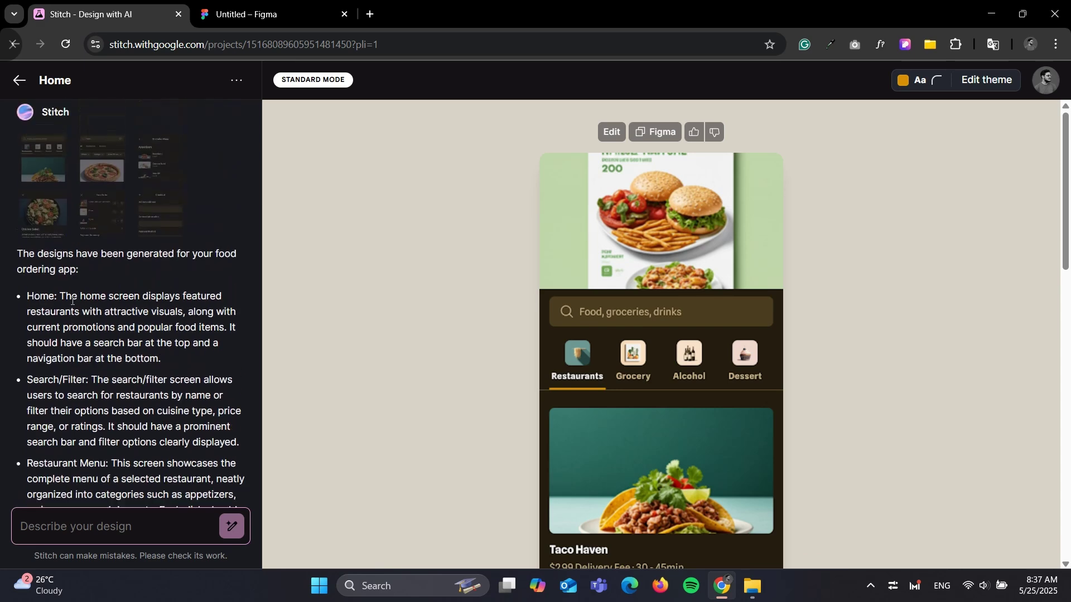
scroll(72, 312, up, 3)
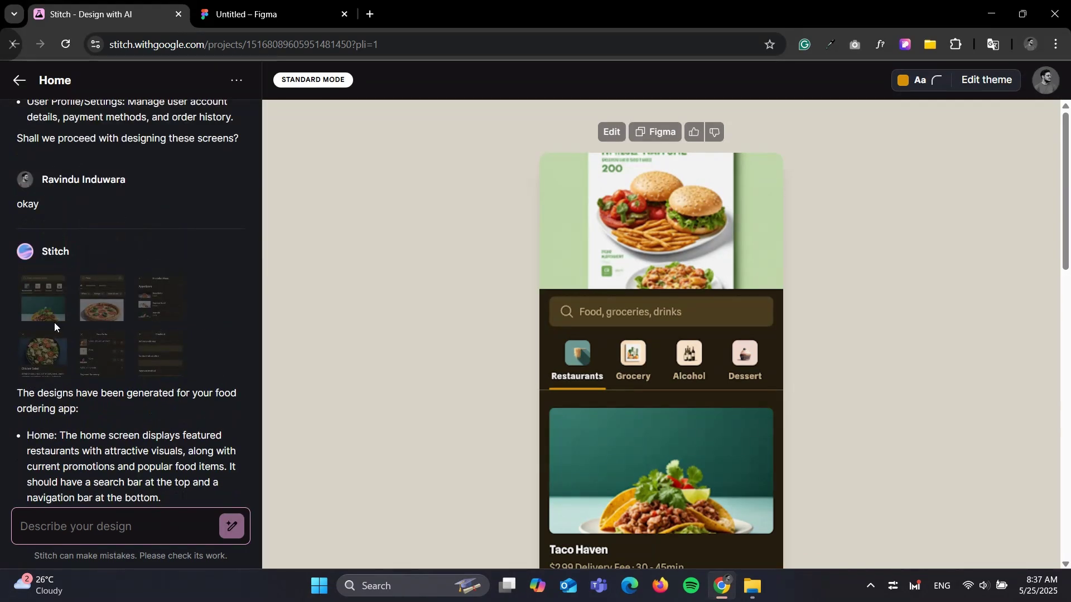
- Reopen the original set of generated screens, and view the Your Order and home screens enlarged
click(55, 328)
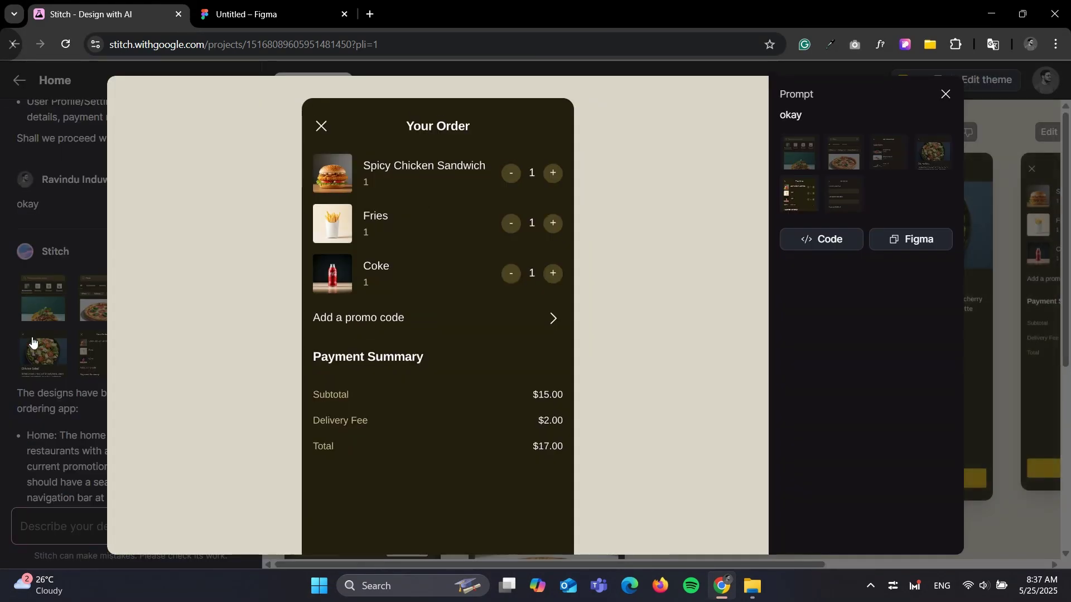
click(947, 95)
click(450, 124)
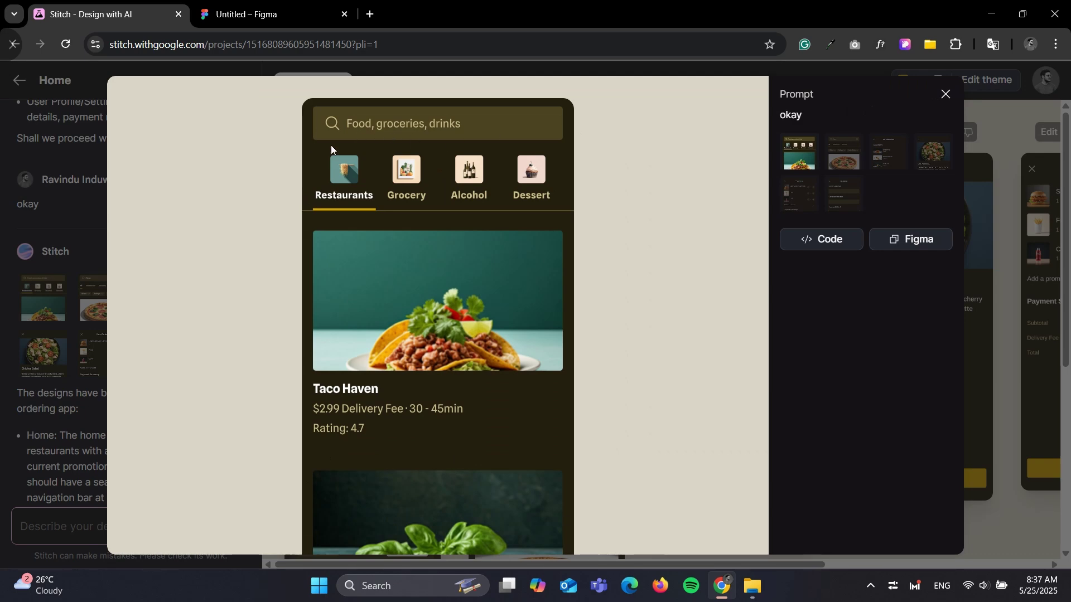
click(949, 96)
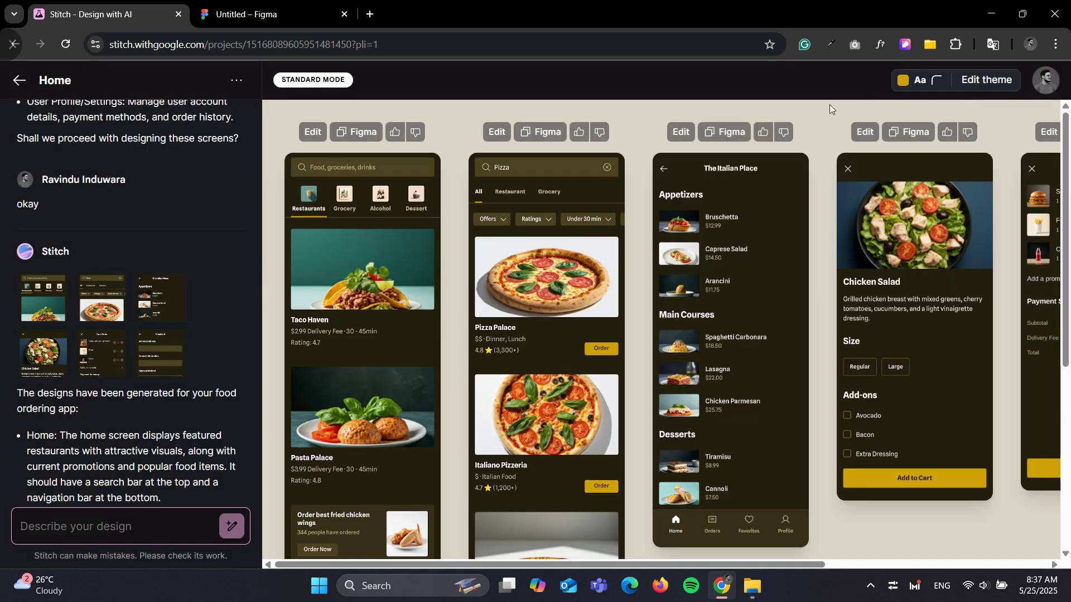
- Review the conversation from the initial food ordering app prompt through the screen descriptions to the home screen update
scroll(169, 363, up, 8)
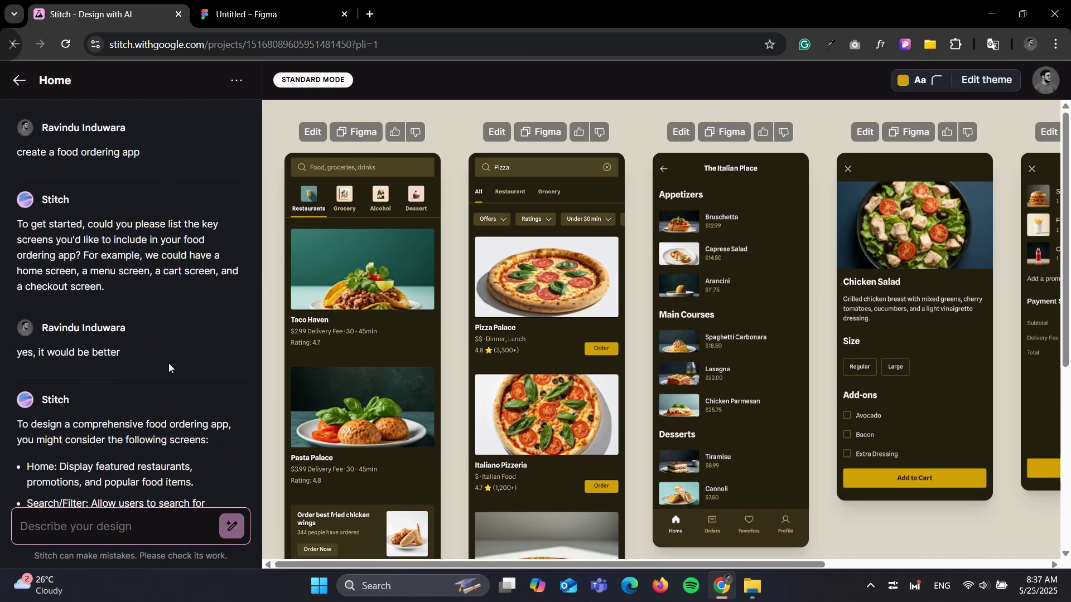
scroll(168, 363, down, 15)
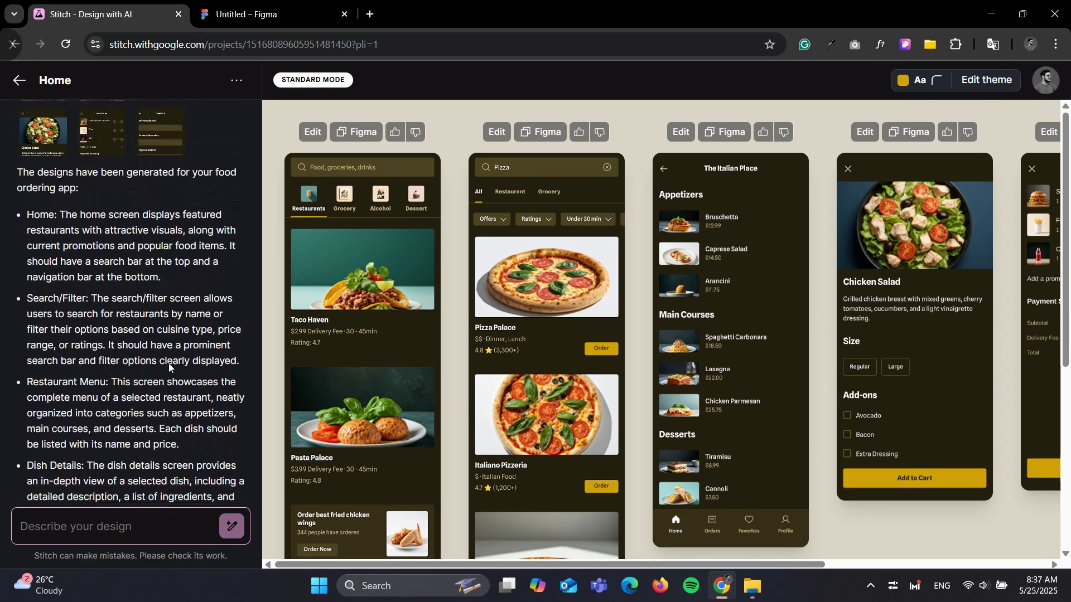
scroll(169, 364, down, 8)
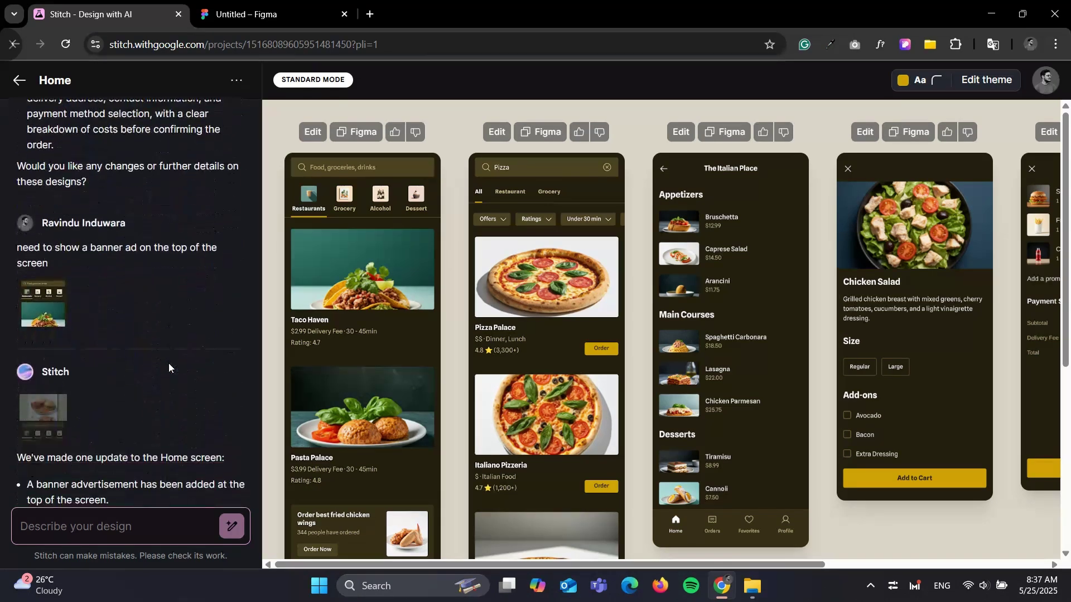
scroll(168, 367, down, 2)
scroll(169, 363, up, 1)
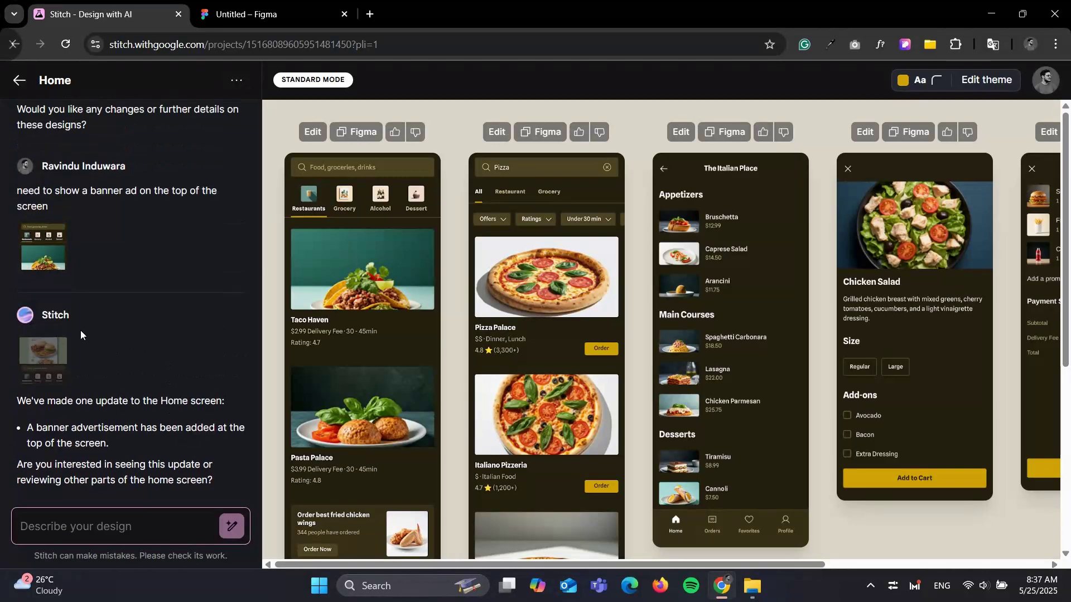
scroll(441, 335, down, 5)
scroll(441, 335, up, 5)
scroll(98, 321, up, 10)
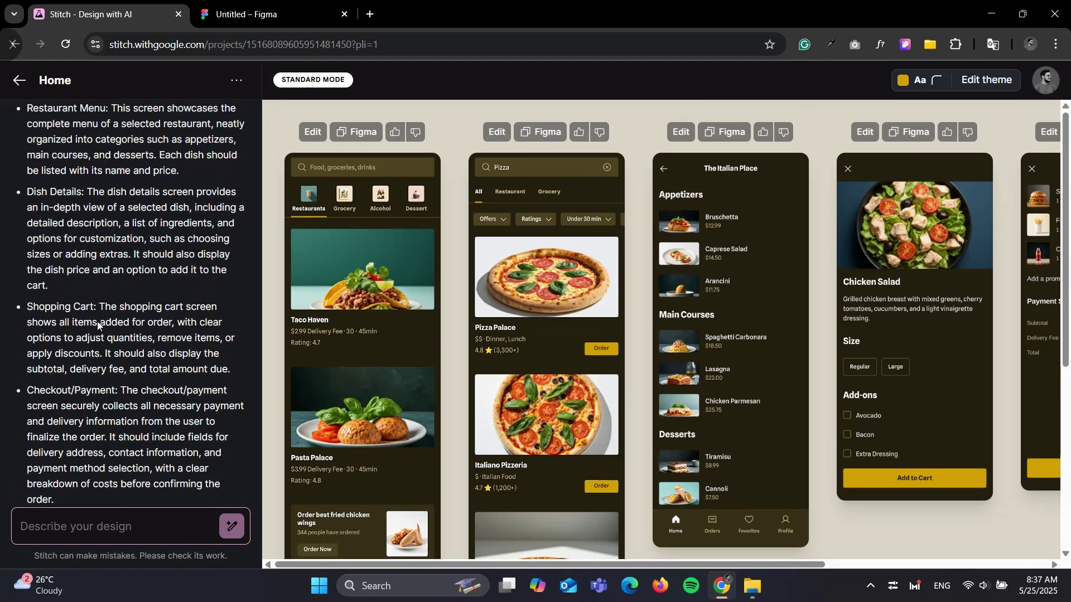
scroll(97, 321, up, 10)
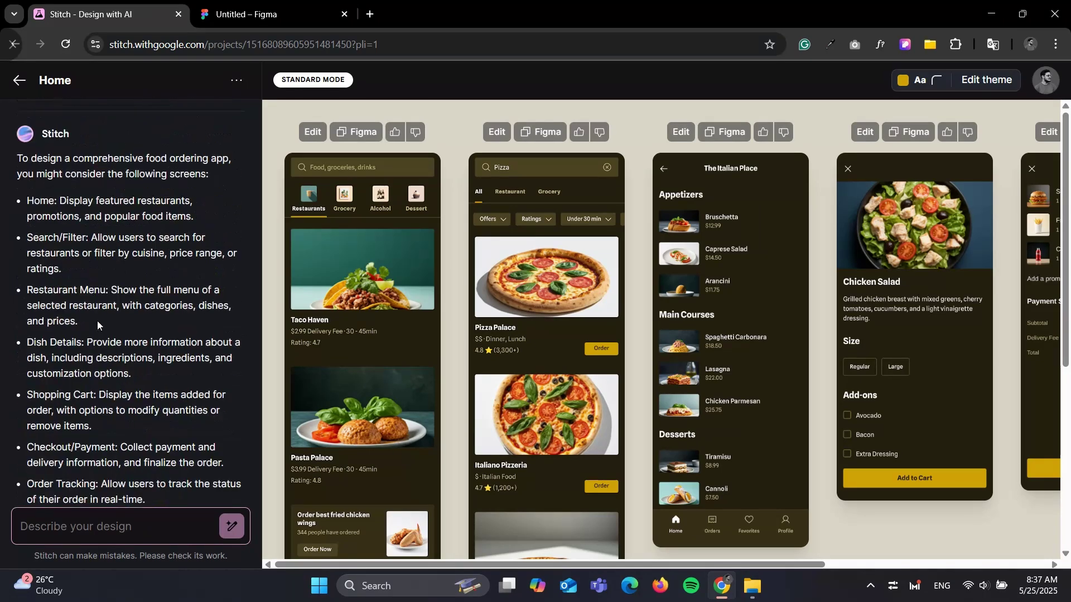
- Preview the original home screen and the Chicken Salad dish details screen, and close the enlarged view
click(281, 123)
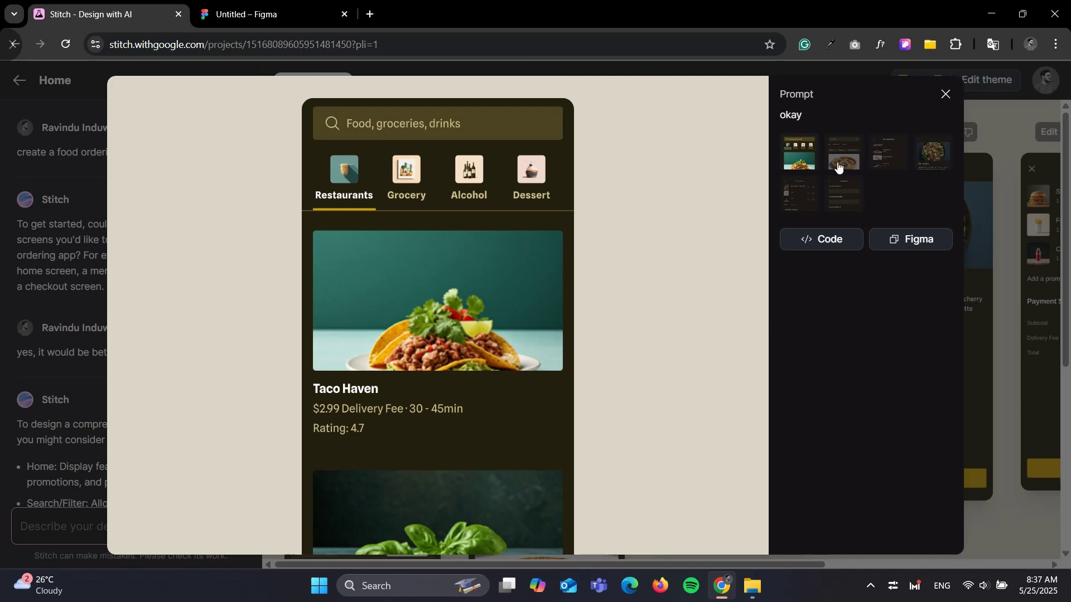
click(946, 94)
click(943, 529)
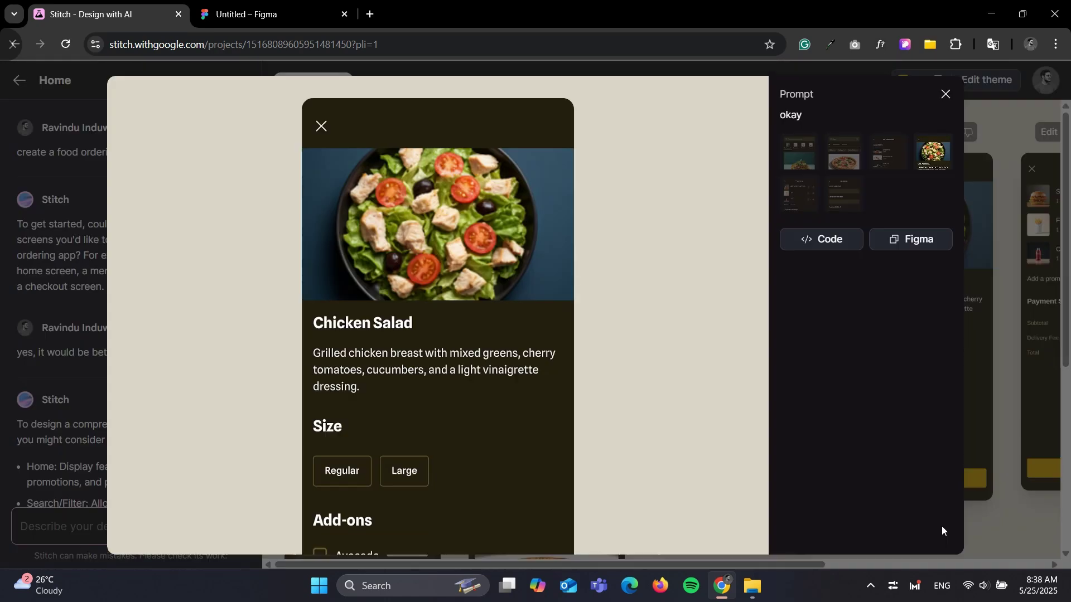
click(945, 94)
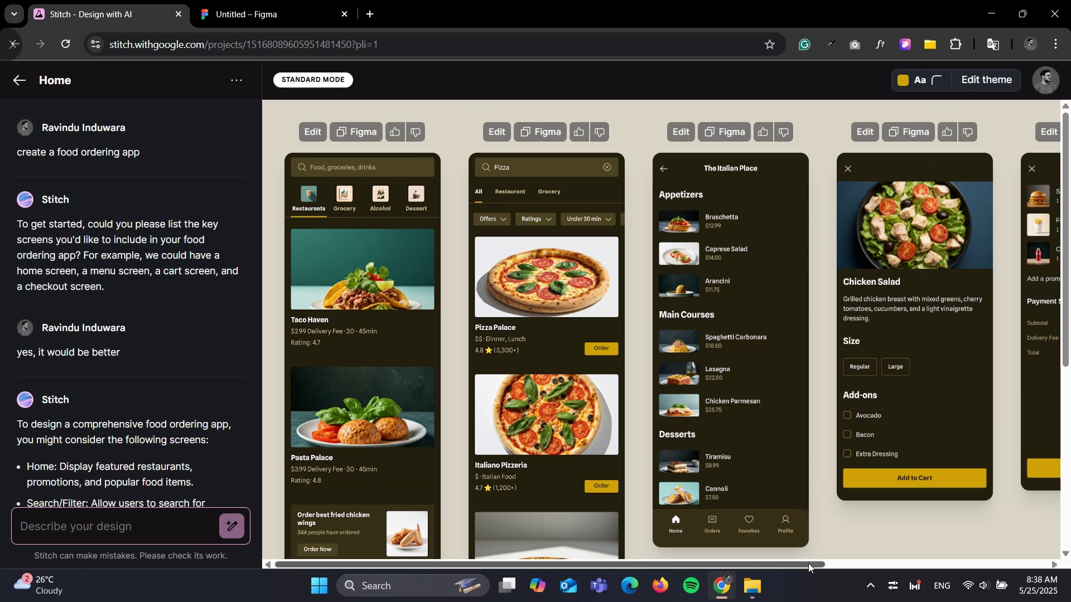